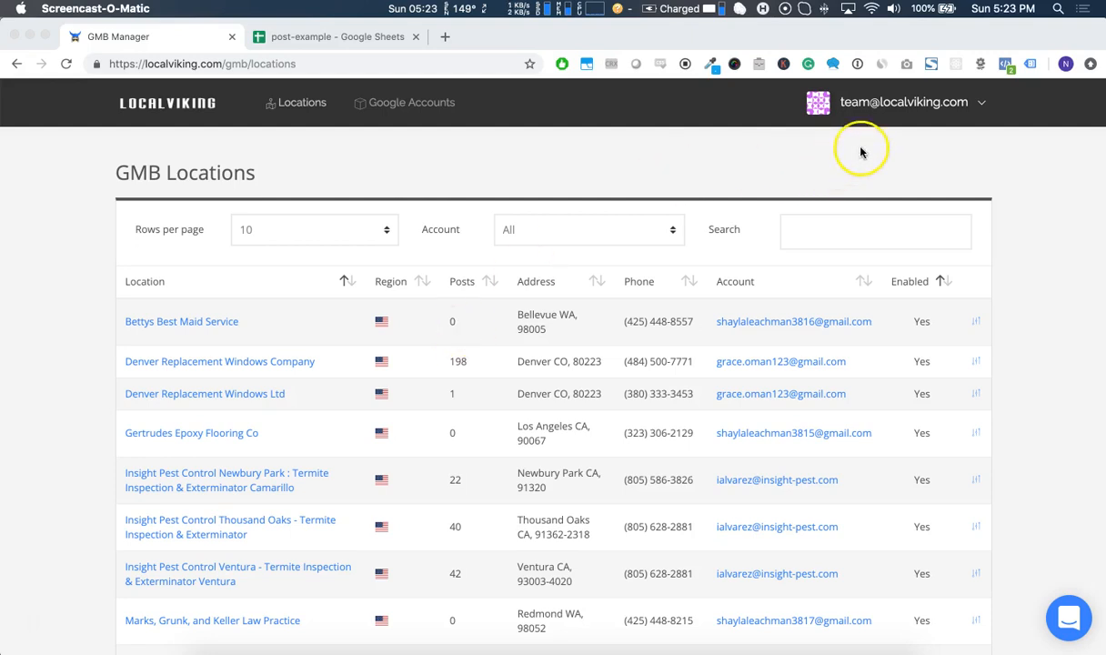
Step: Open the organization's team member list and bring up the form for inviting a new team member
click(900, 110)
click(919, 110)
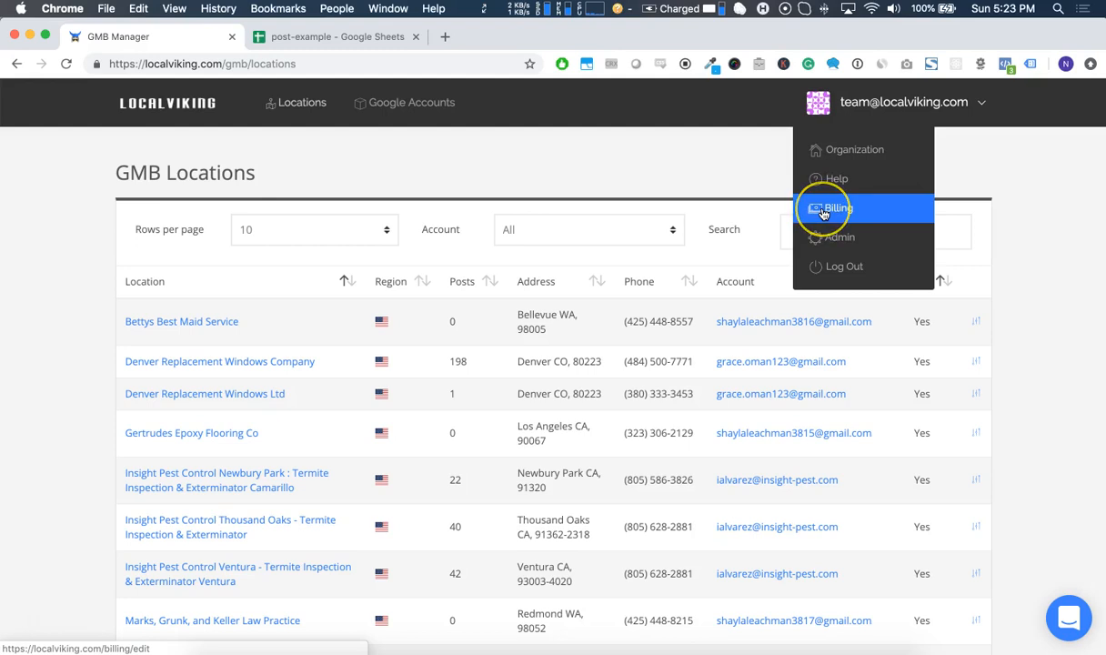
click(945, 107)
click(944, 108)
click(844, 215)
click(845, 156)
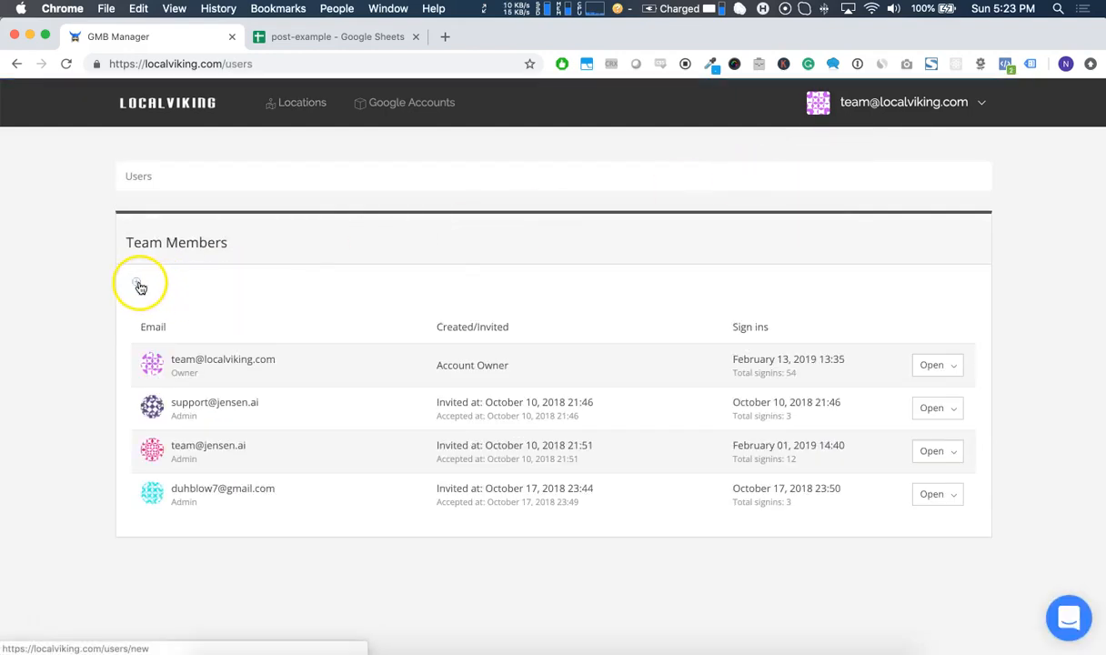
click(138, 283)
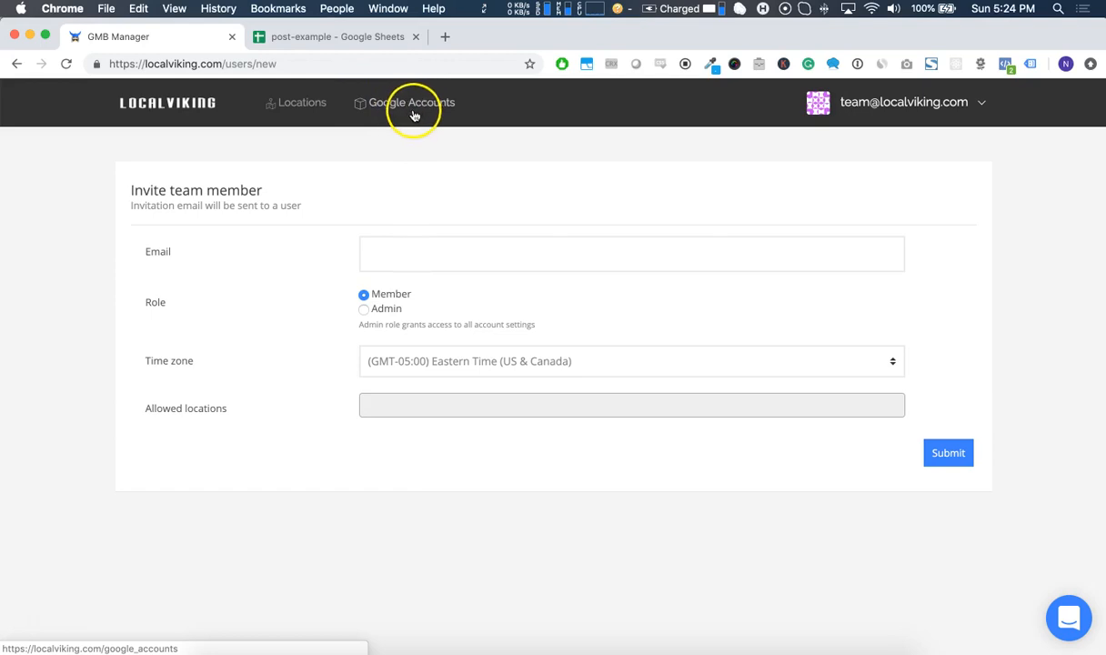
Step: Open the BellaVue Cleaning account from the connected Google accounts to view its locations
click(420, 109)
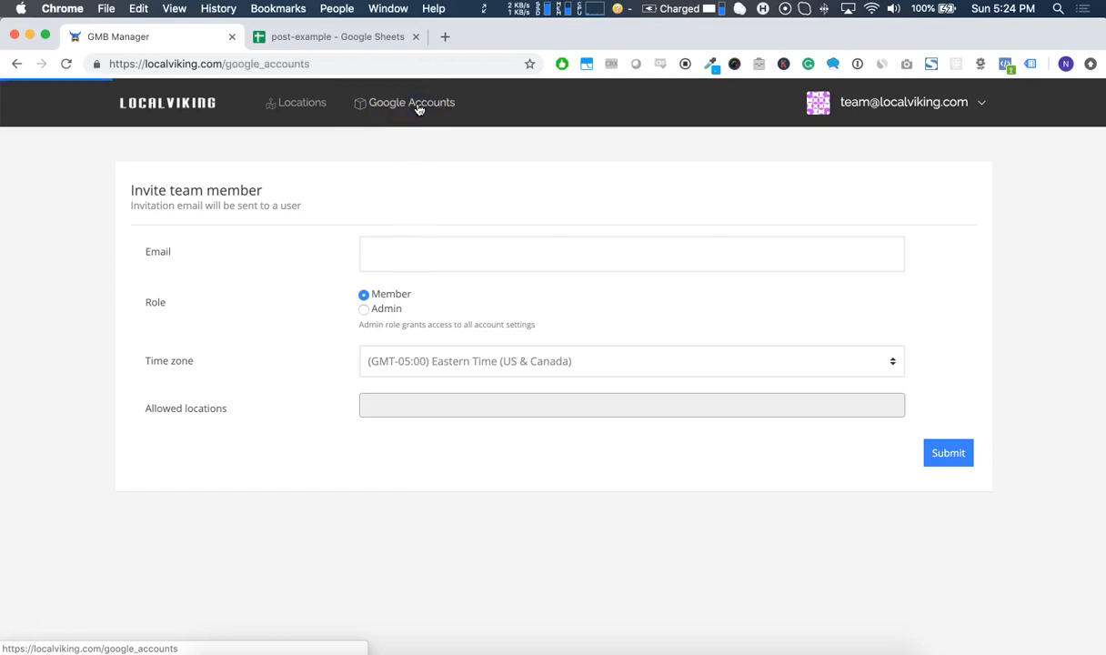
scroll(304, 316, down, 5)
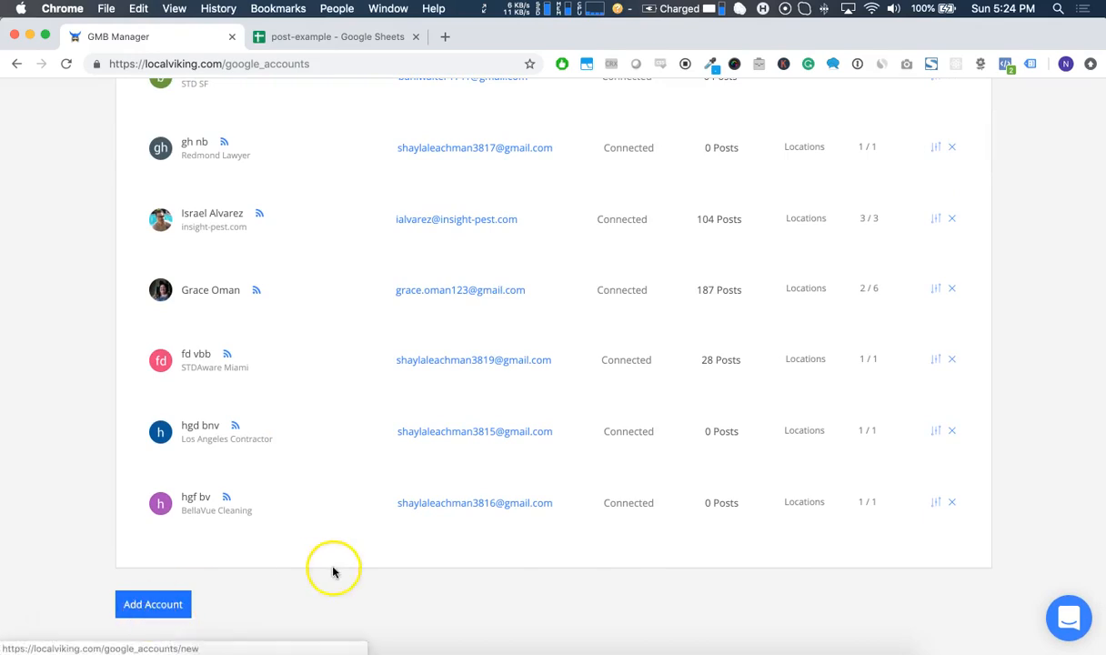
click(452, 503)
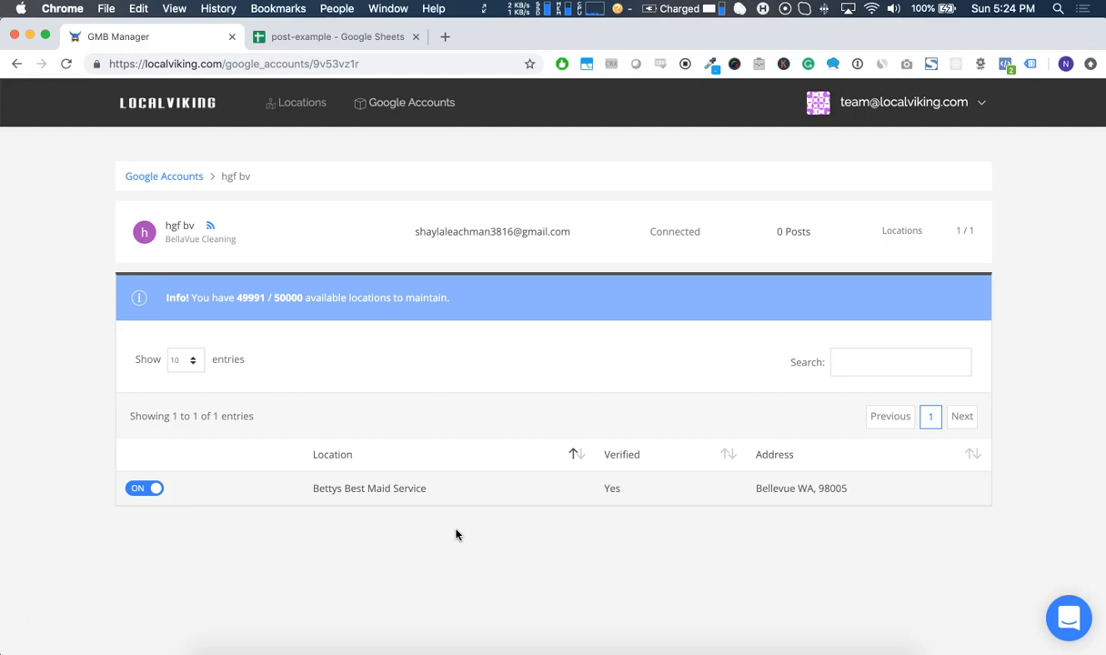
Step: Return to the GMB locations list and look through its locations, accounts and enabled states
click(301, 116)
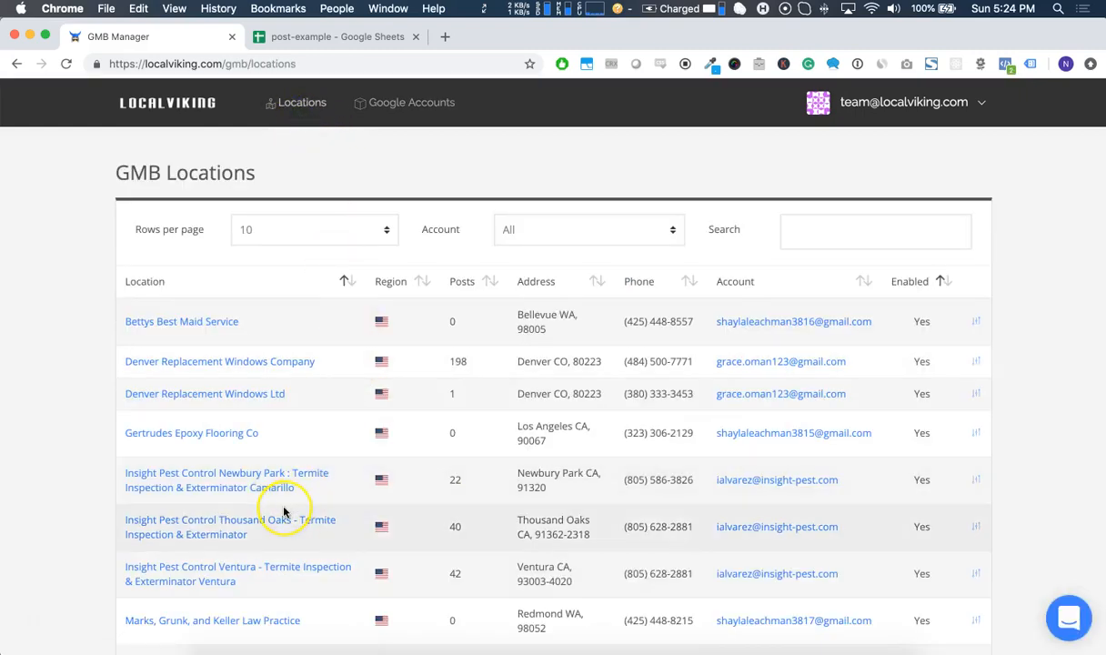
scroll(284, 512, down, 2)
scroll(277, 563, down, 1)
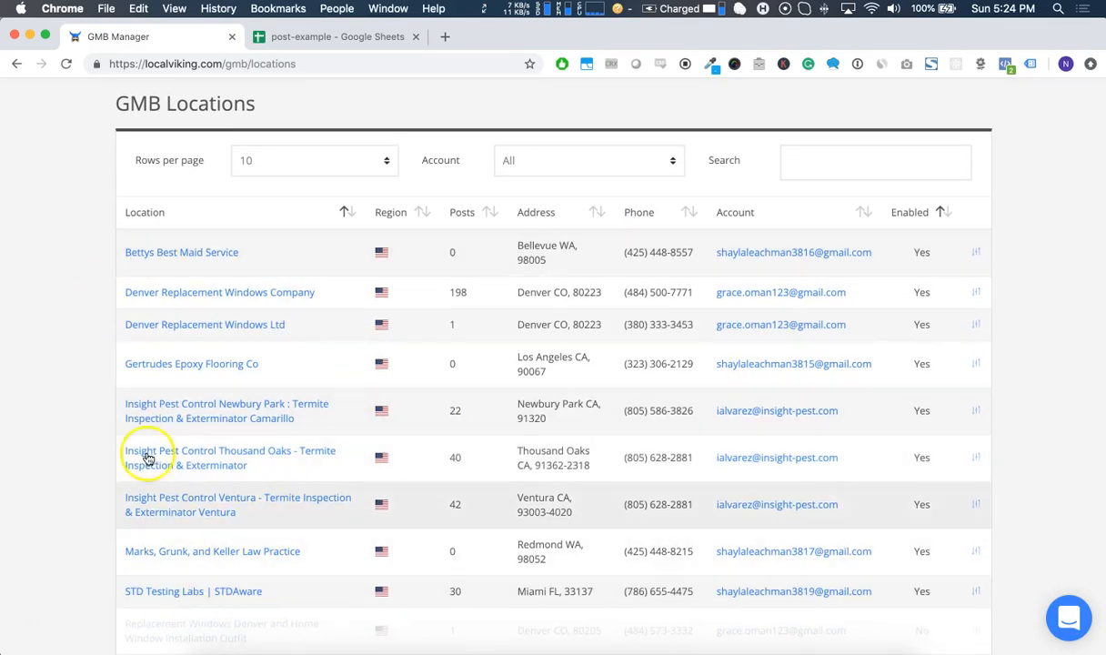
scroll(305, 364, down, 3)
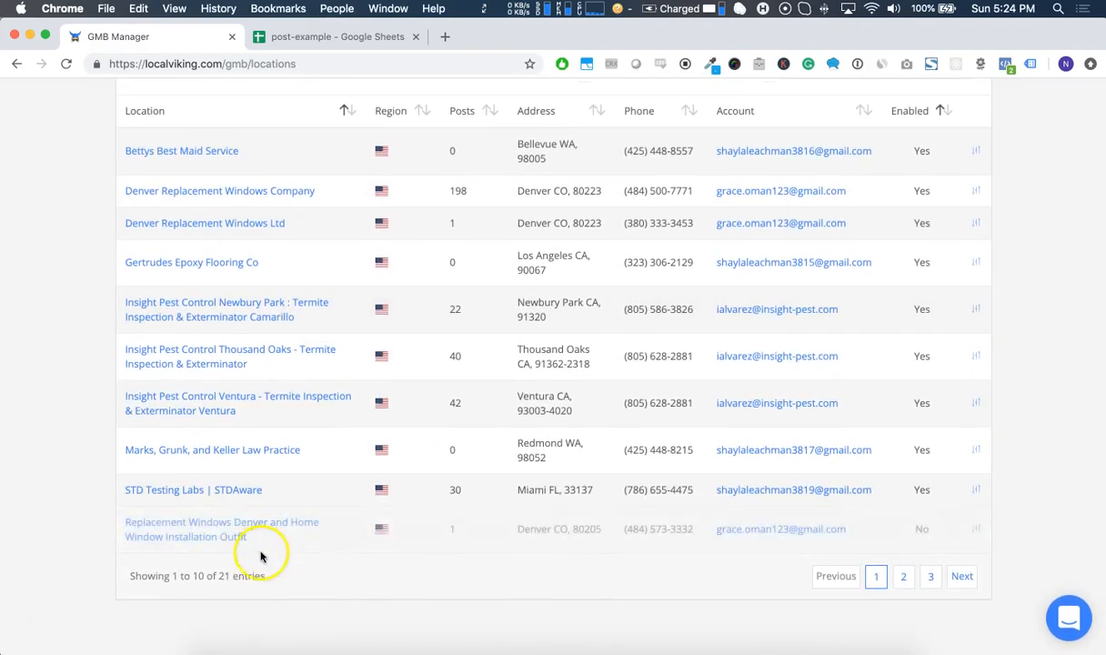
scroll(309, 500, up, 5)
scroll(723, 452, down, 1)
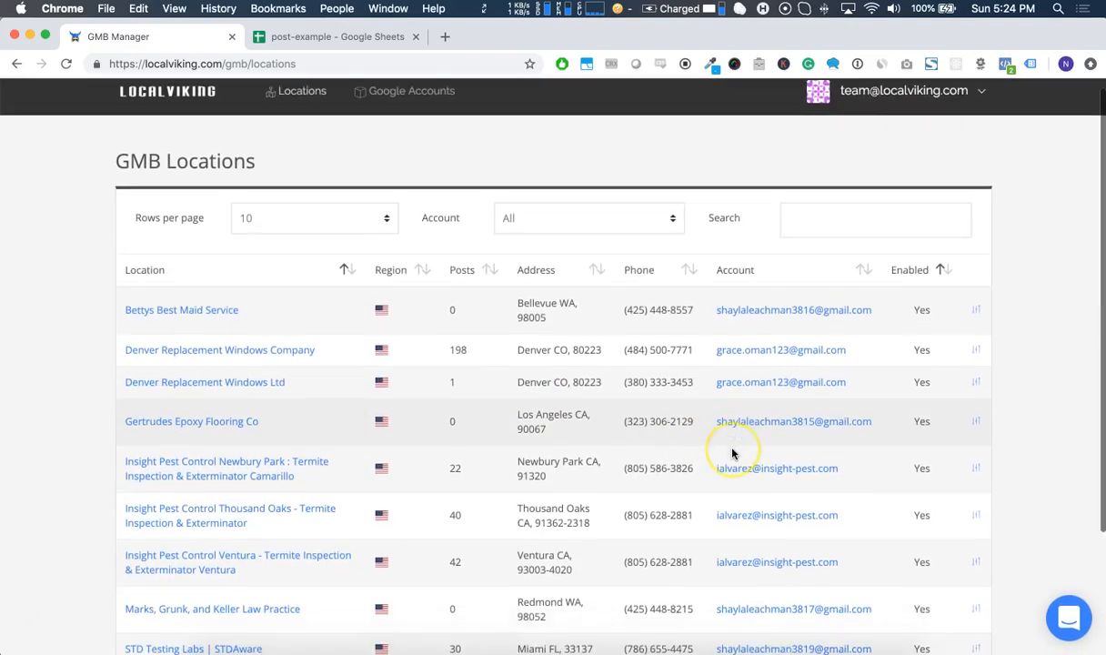
scroll(732, 451, down, 3)
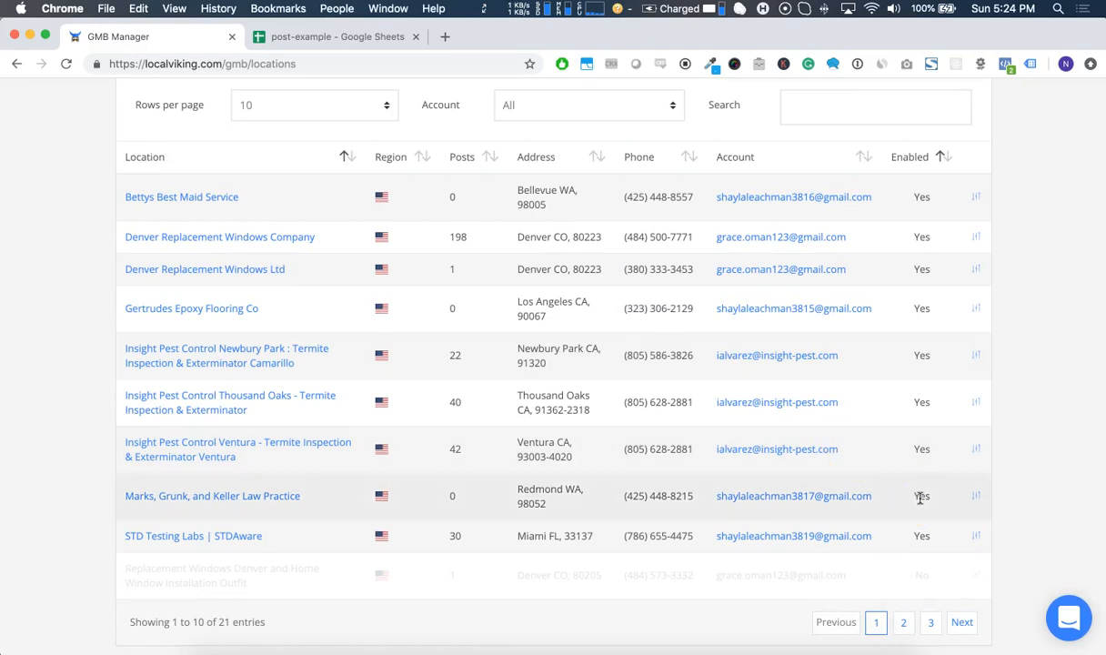
Step: Open Marks, Grunk, and Keller Law Practice for editing and examine the re-verification warning and the editable location fields
click(976, 497)
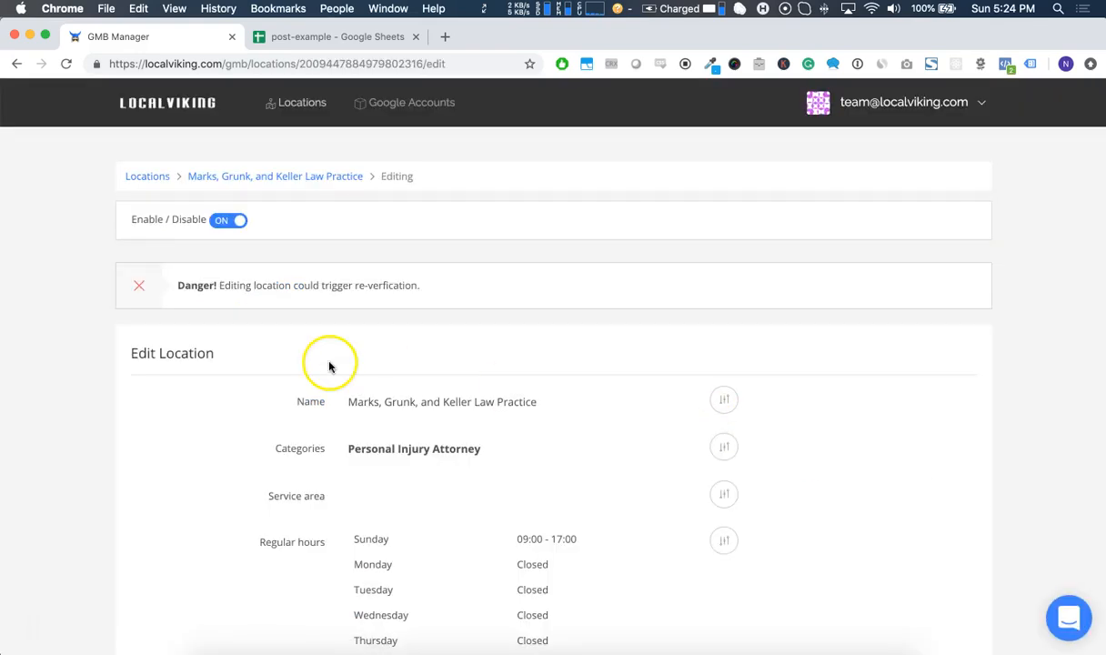
scroll(304, 358, down, 5)
scroll(303, 358, down, 8)
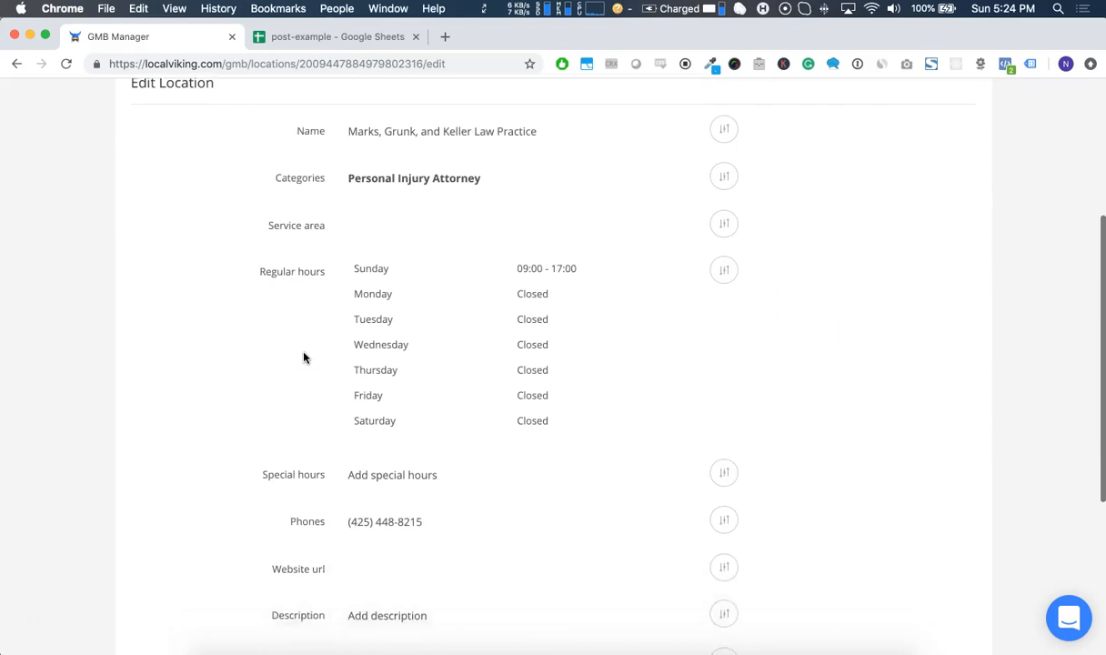
scroll(303, 357, up, 11)
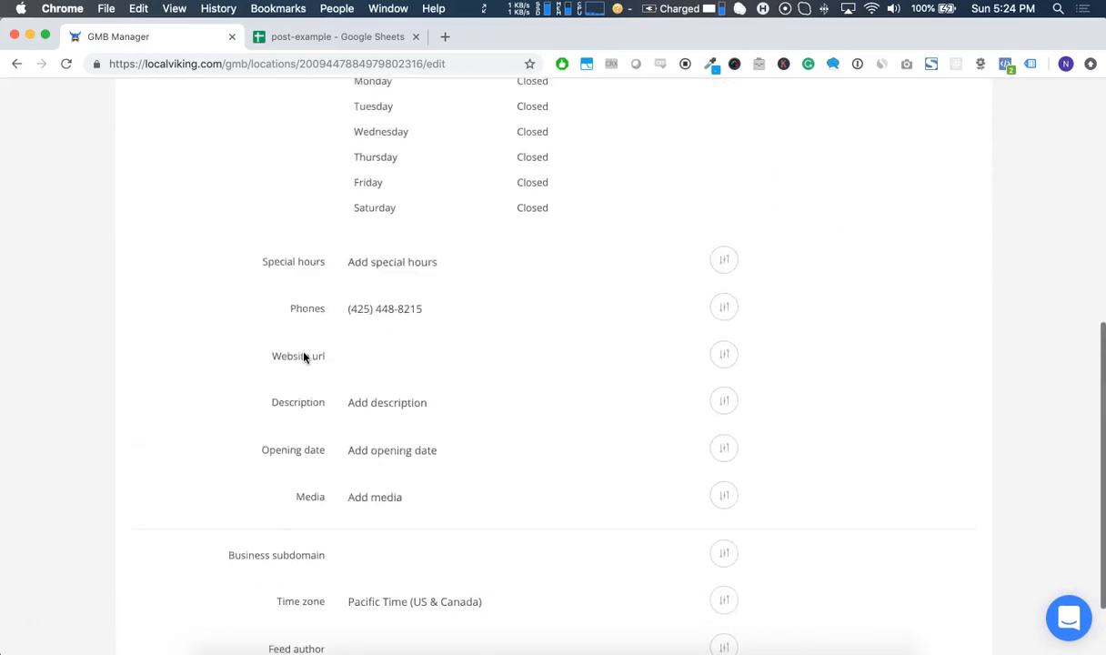
drag(179, 197, 417, 199)
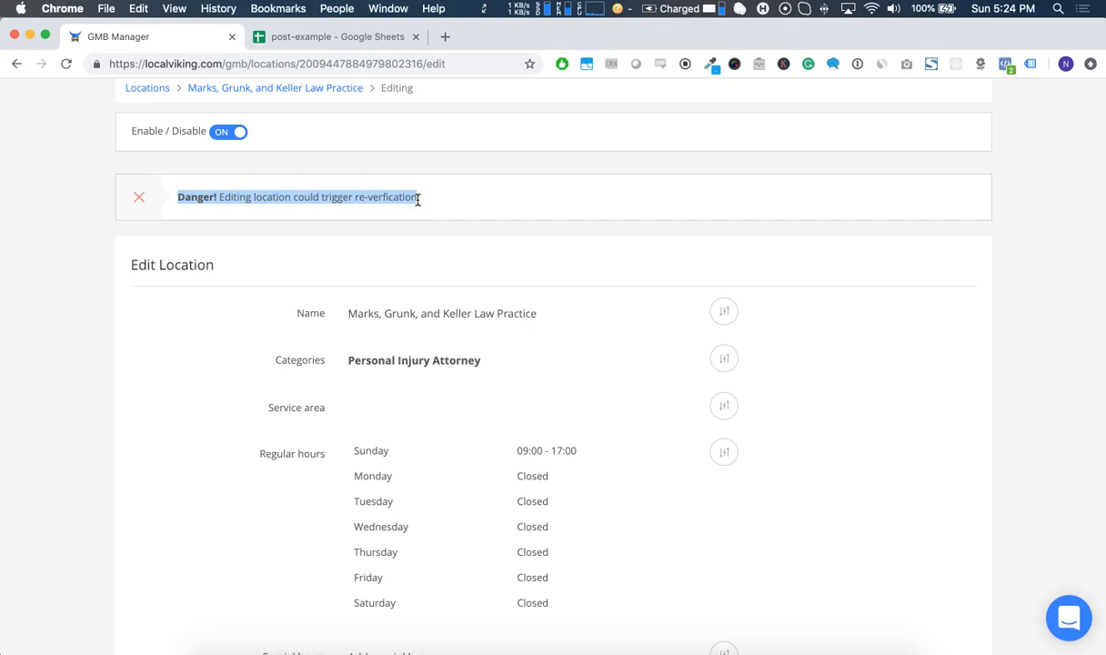
scroll(433, 338, down, 1)
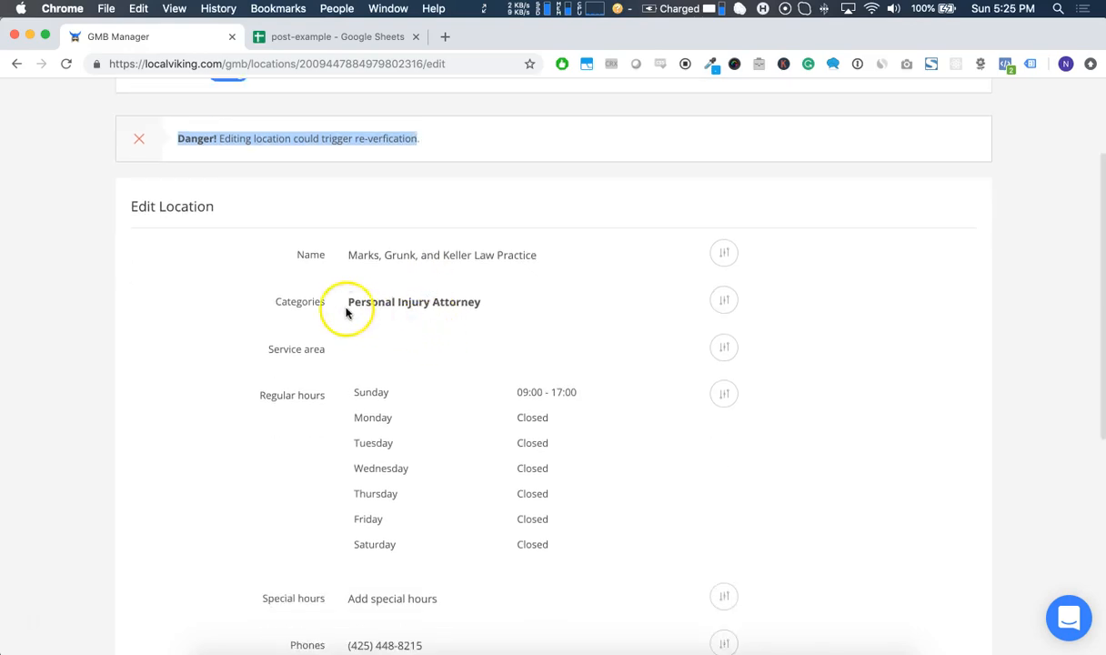
scroll(314, 264, down, 3)
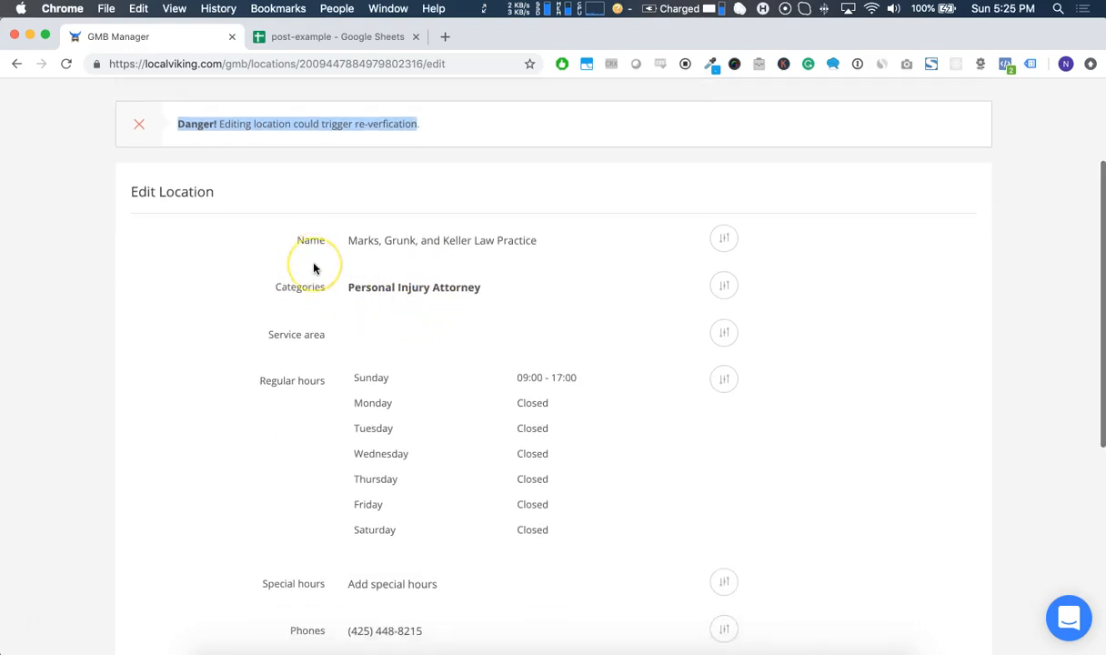
scroll(314, 268, down, 1)
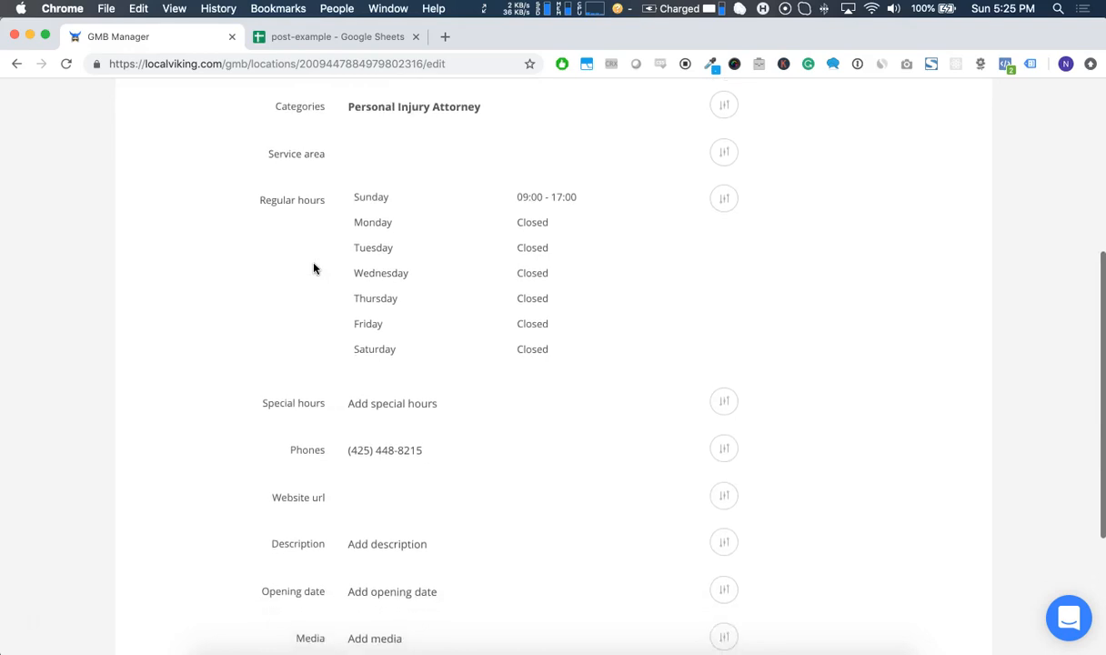
scroll(316, 452, down, 5)
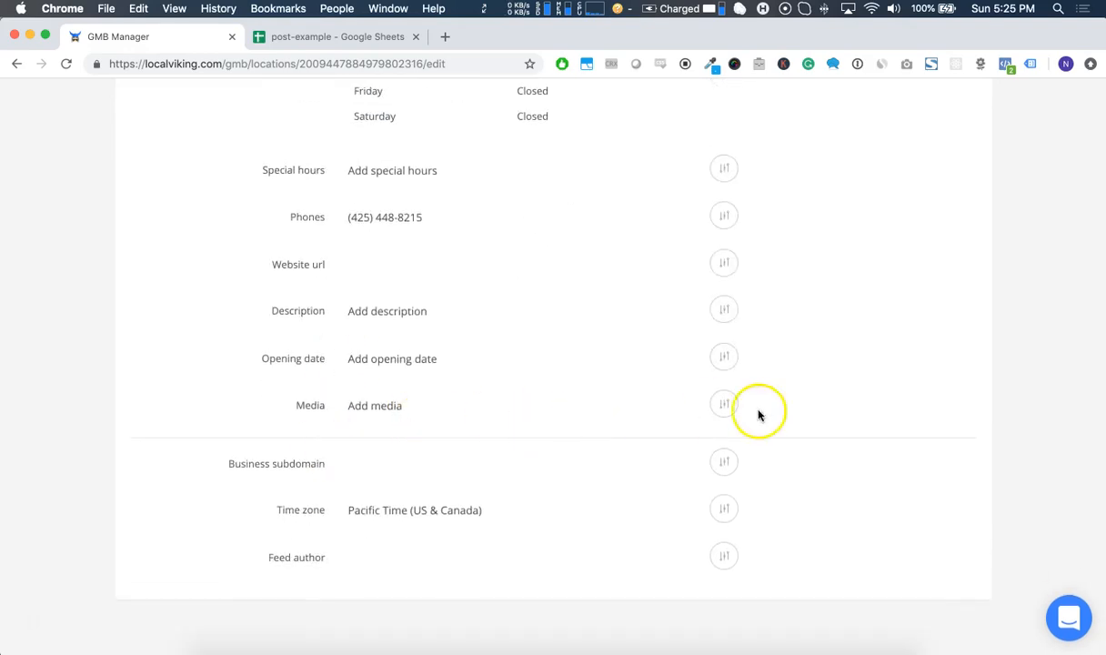
Step: Open the photo upload form in the location's media and look at the available photo categories
click(724, 403)
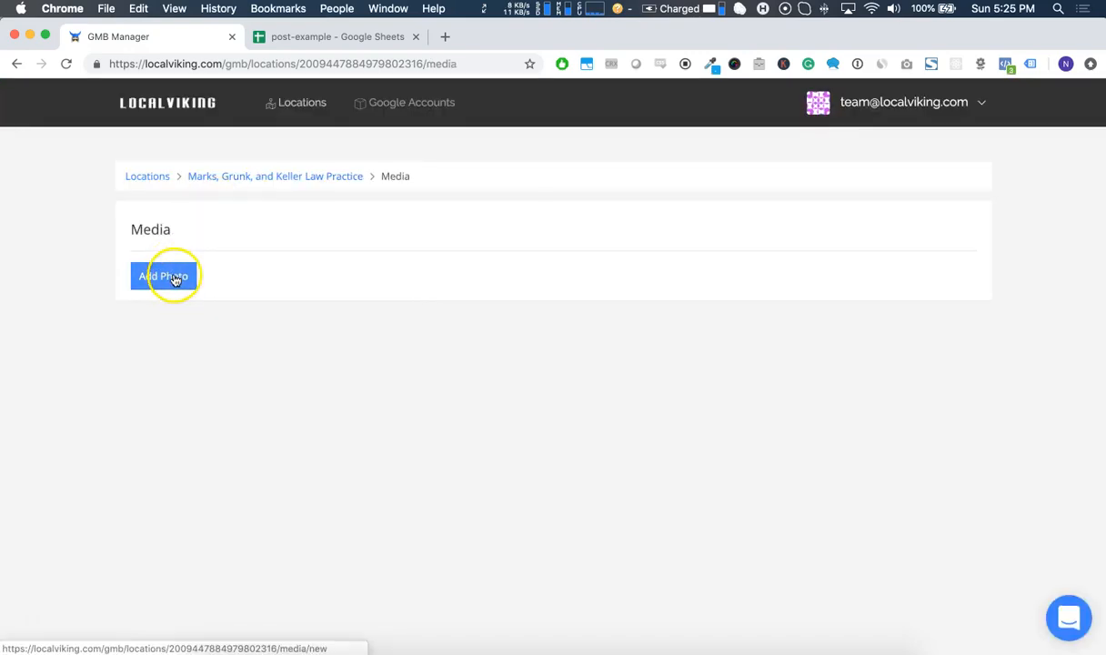
click(173, 278)
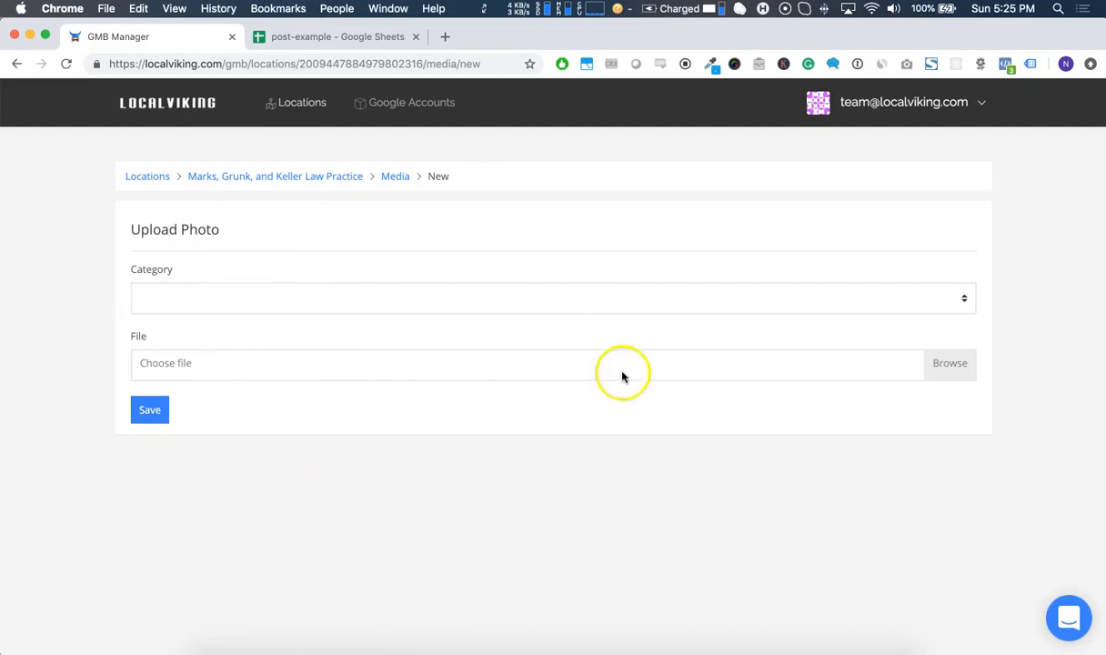
click(533, 300)
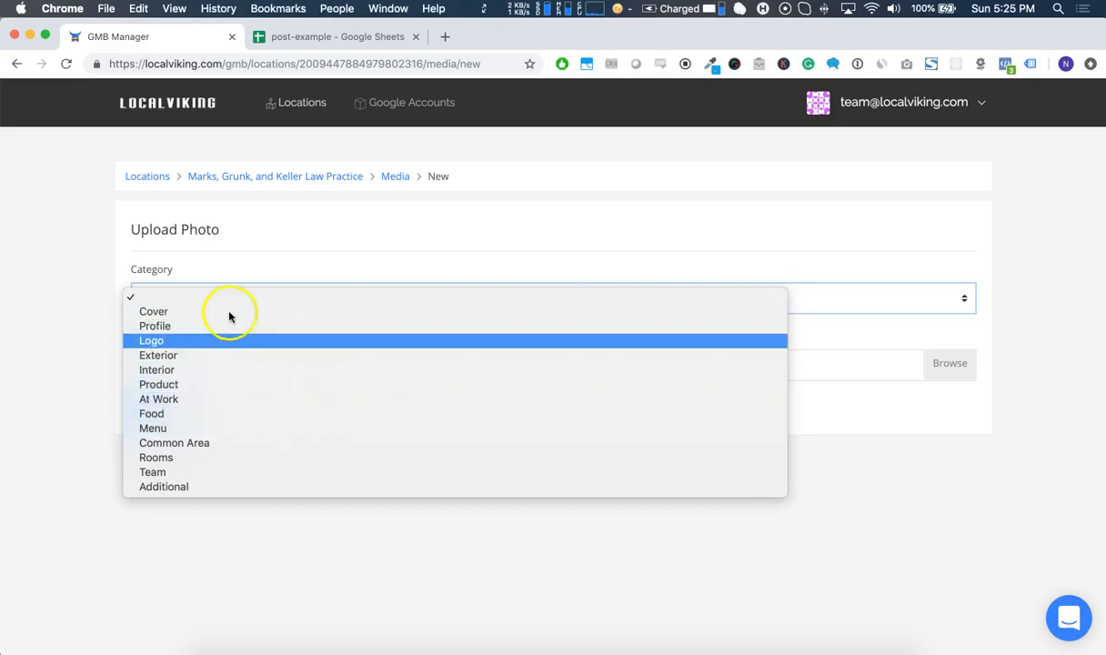
click(74, 395)
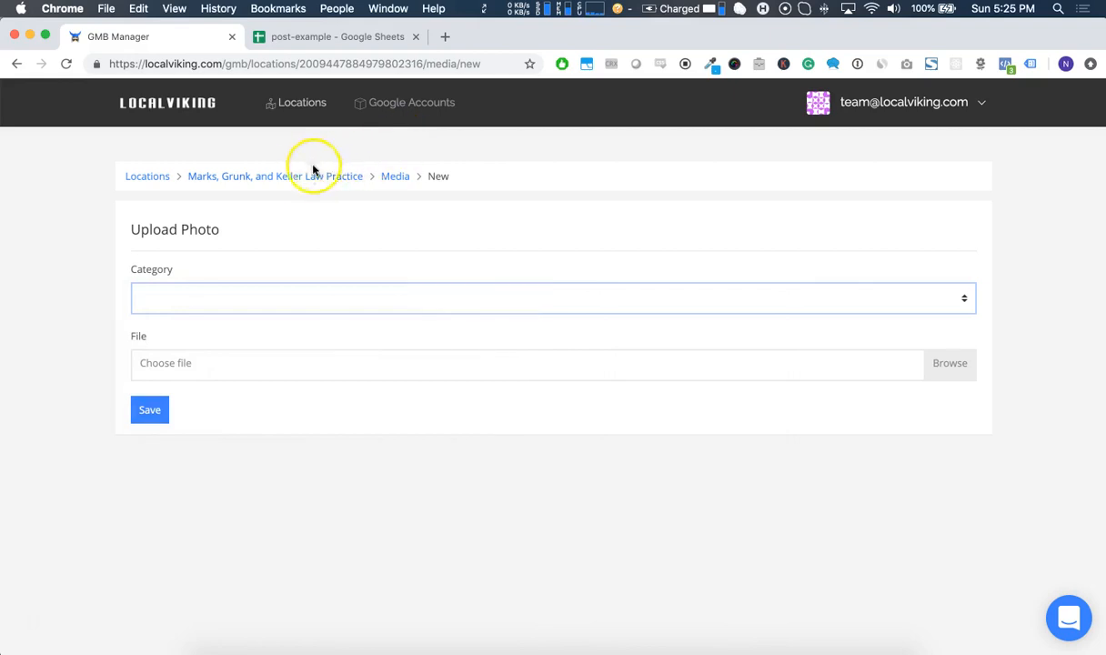
Step: Open the overview page of Marks, Grunk, and Keller Law Practice, view its local posts feed and return to the overview
click(293, 176)
scroll(932, 482, down, 3)
scroll(932, 487, up, 3)
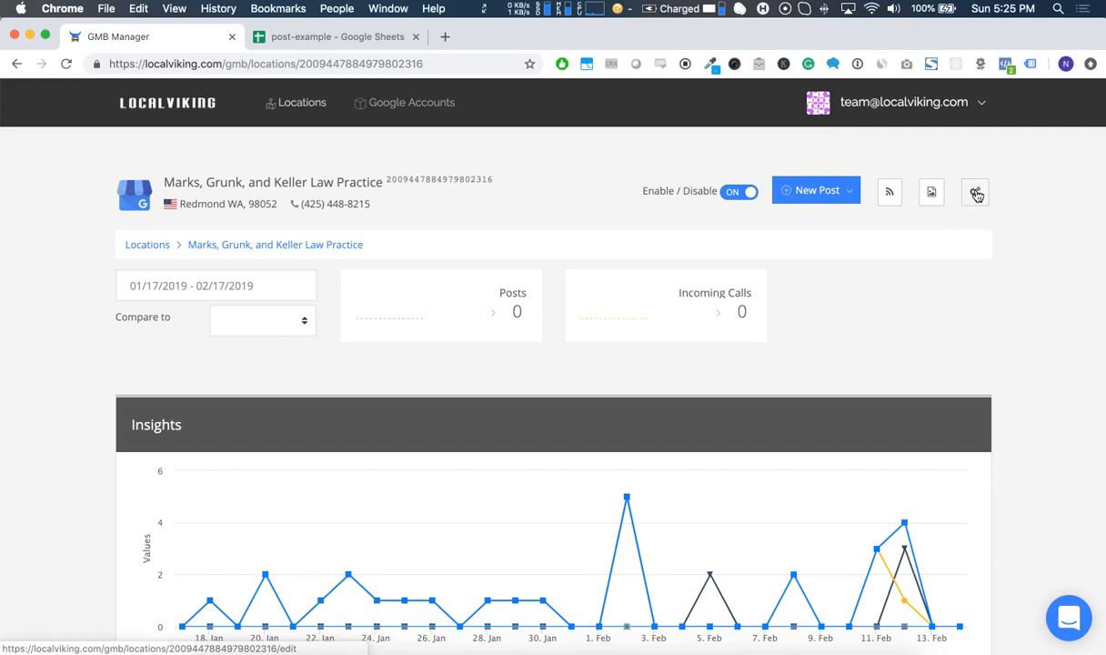
click(890, 194)
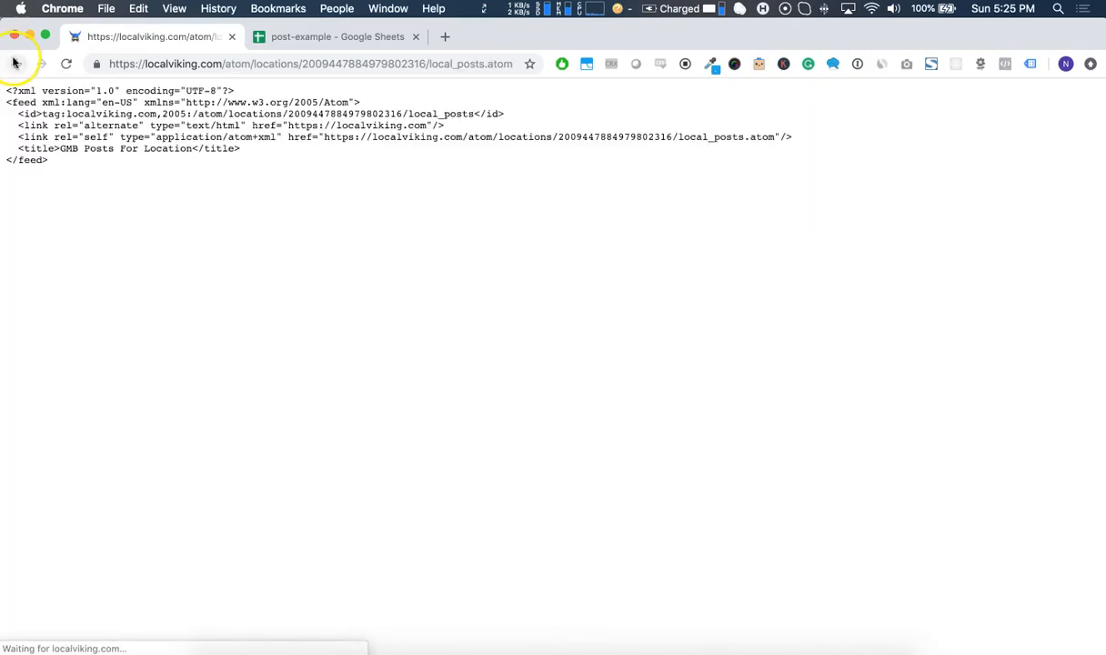
click(16, 63)
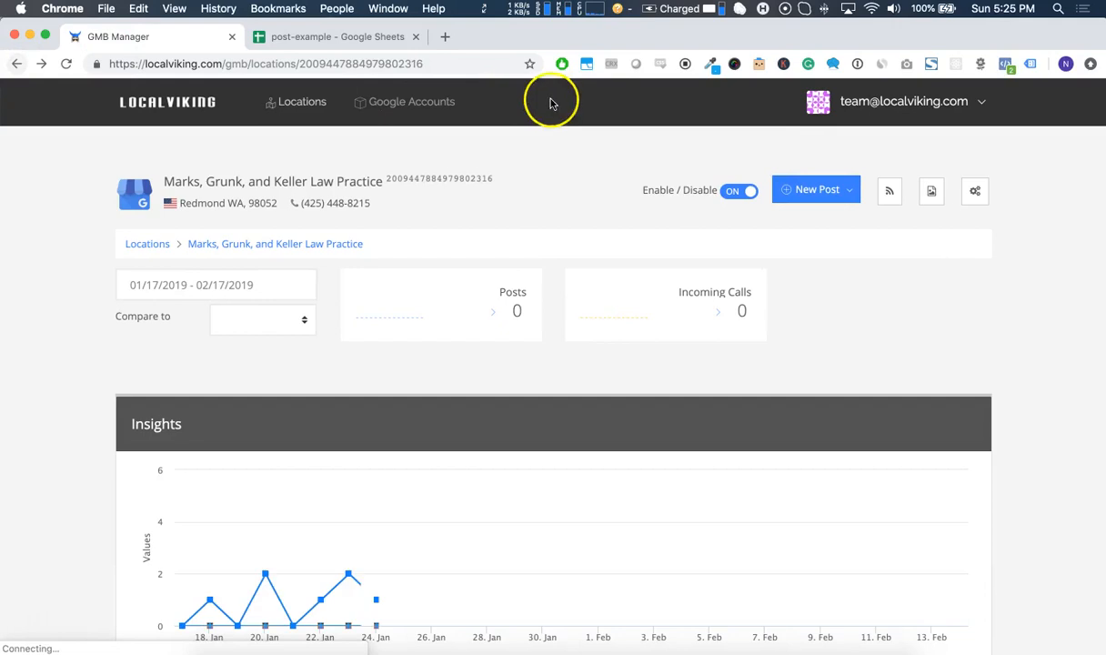
Step: Look at the location's options for creating a new post and highlight the location ID beside its name
click(848, 193)
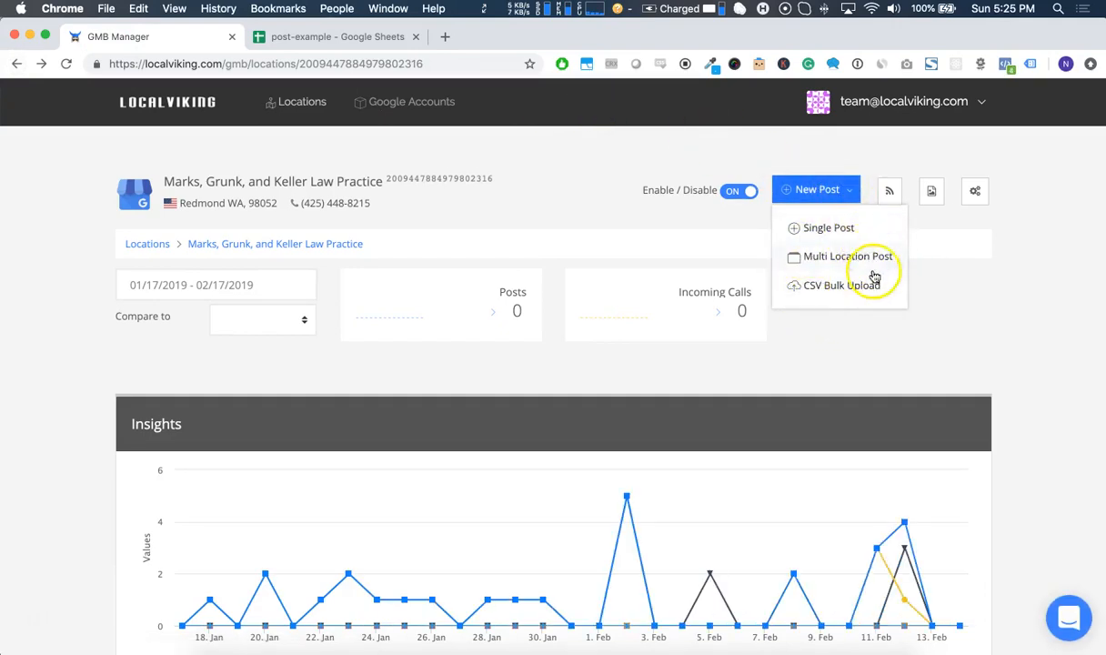
click(578, 184)
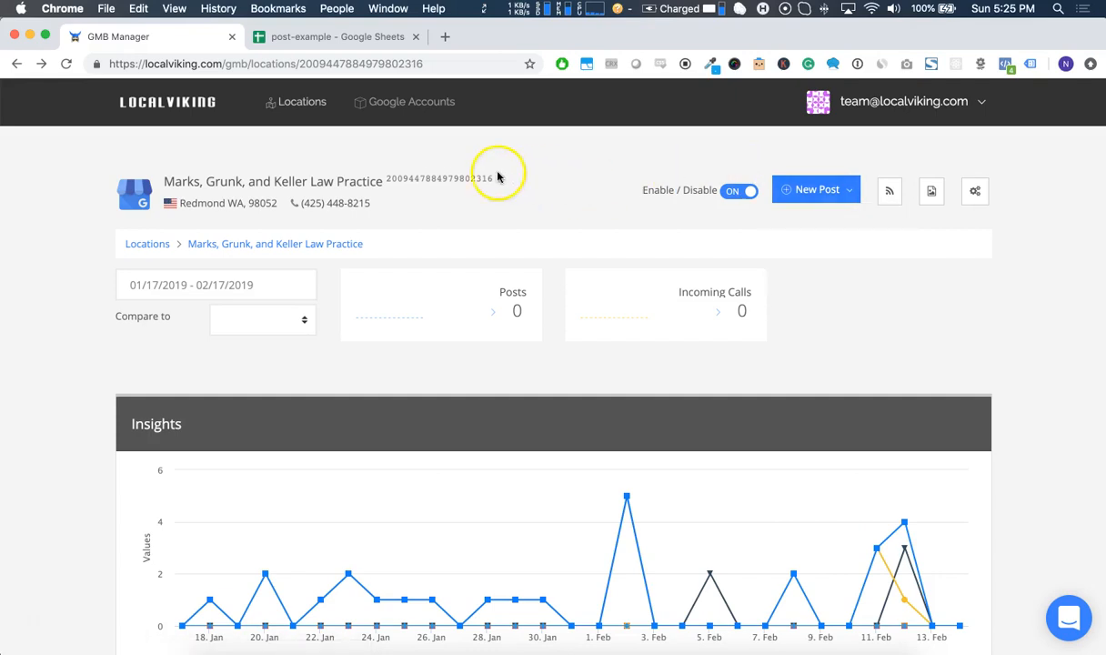
double_click(409, 177)
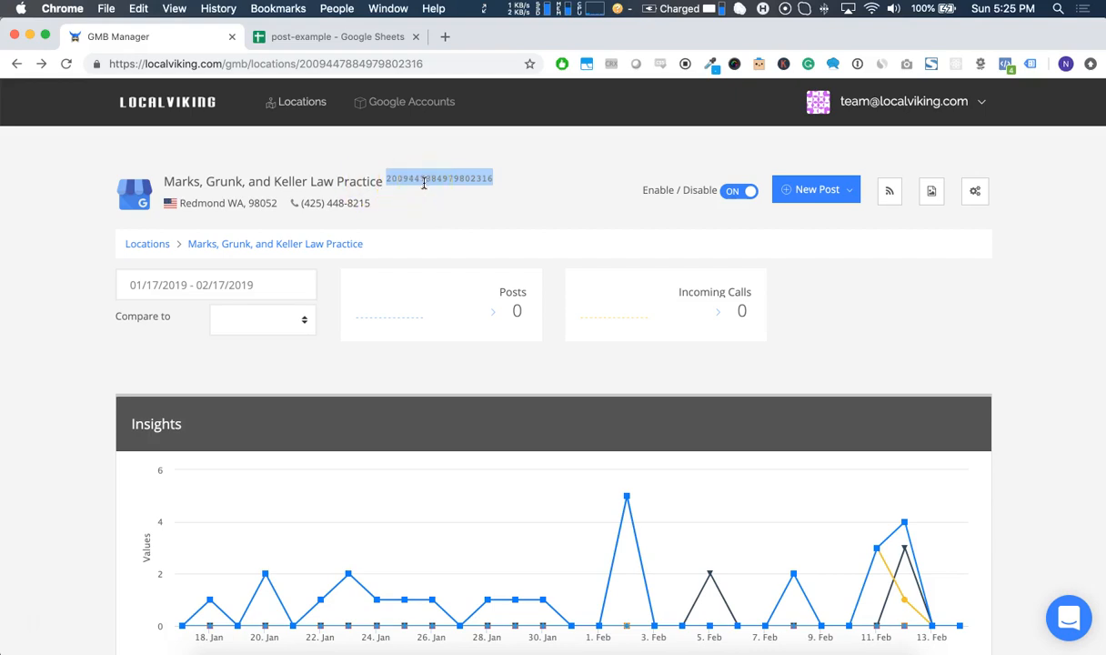
Step: Look through the location's insights chart, keyword tracking section and monthly post calendar
scroll(424, 182, down, 5)
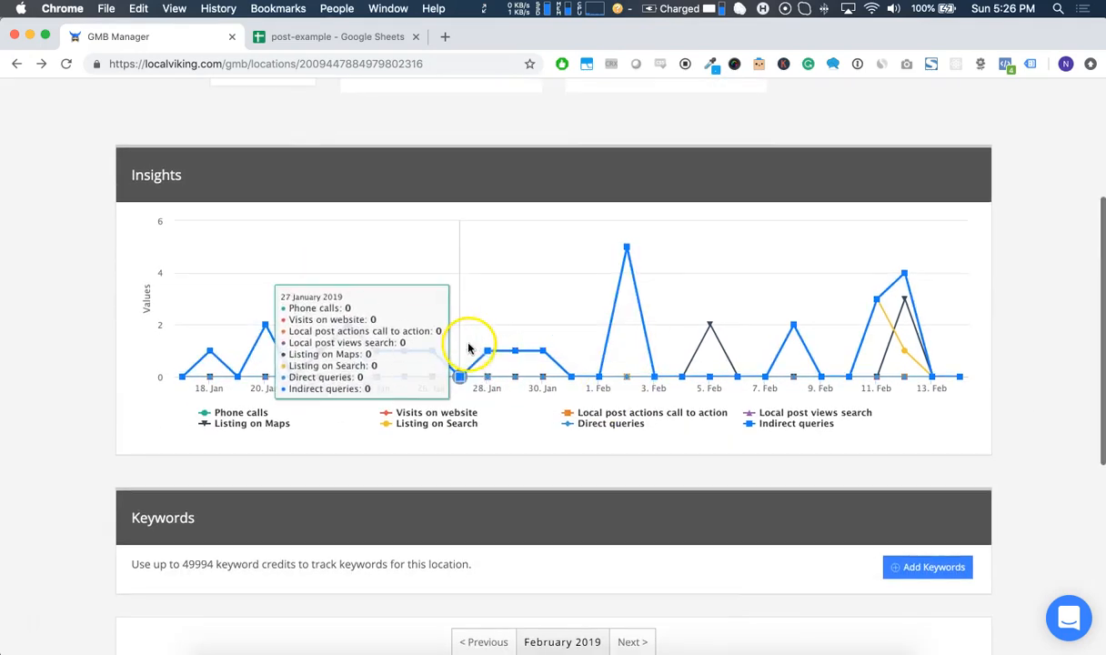
scroll(469, 345, down, 4)
scroll(422, 405, down, 5)
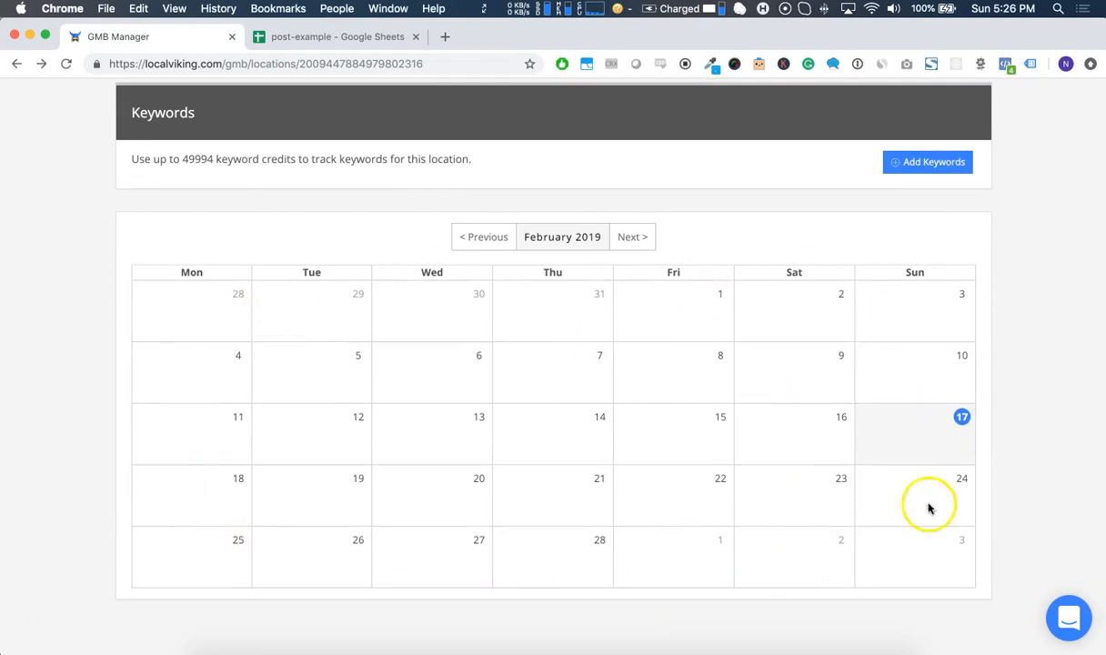
scroll(225, 357, up, 15)
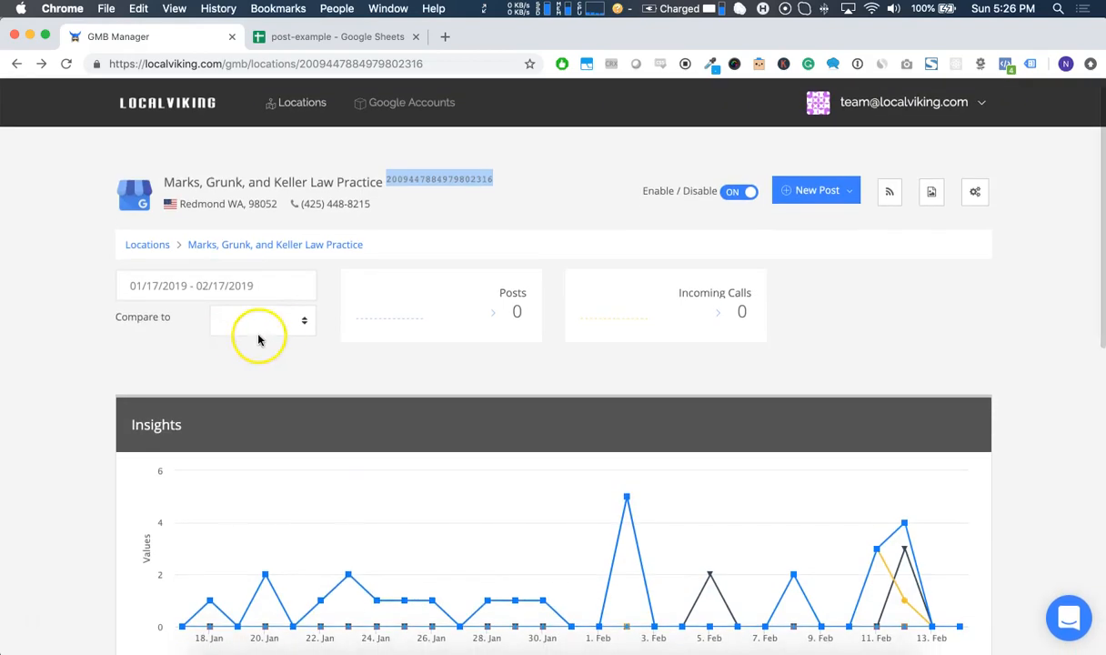
Step: Compare the location's insights with those from 2 Months ago and examine both charts
click(274, 324)
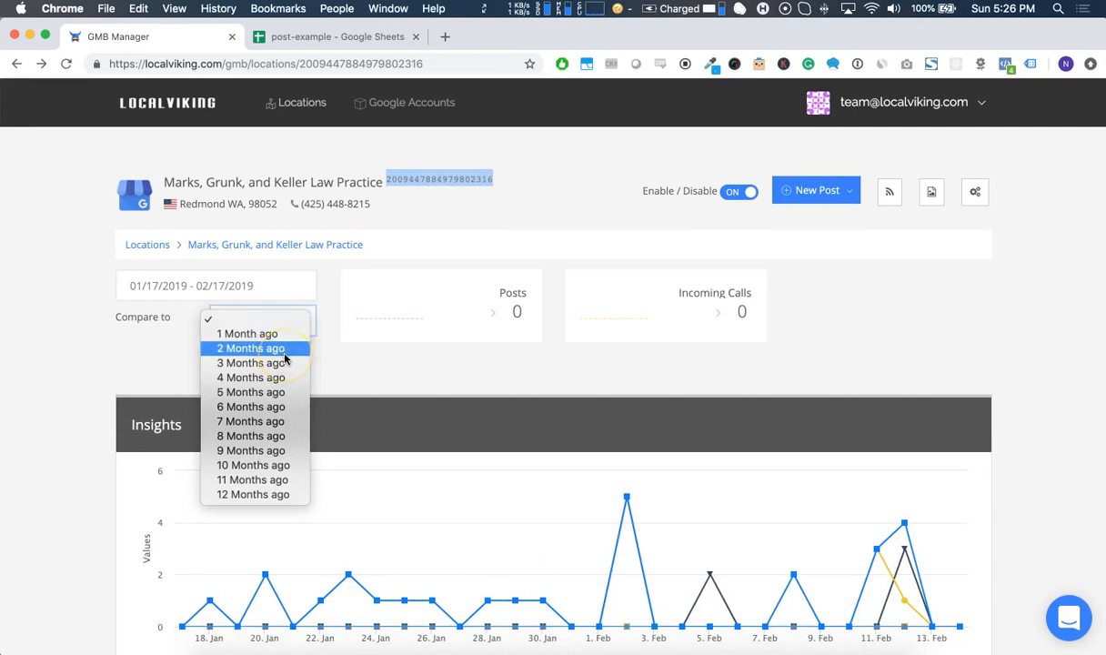
click(271, 349)
scroll(273, 354, down, 5)
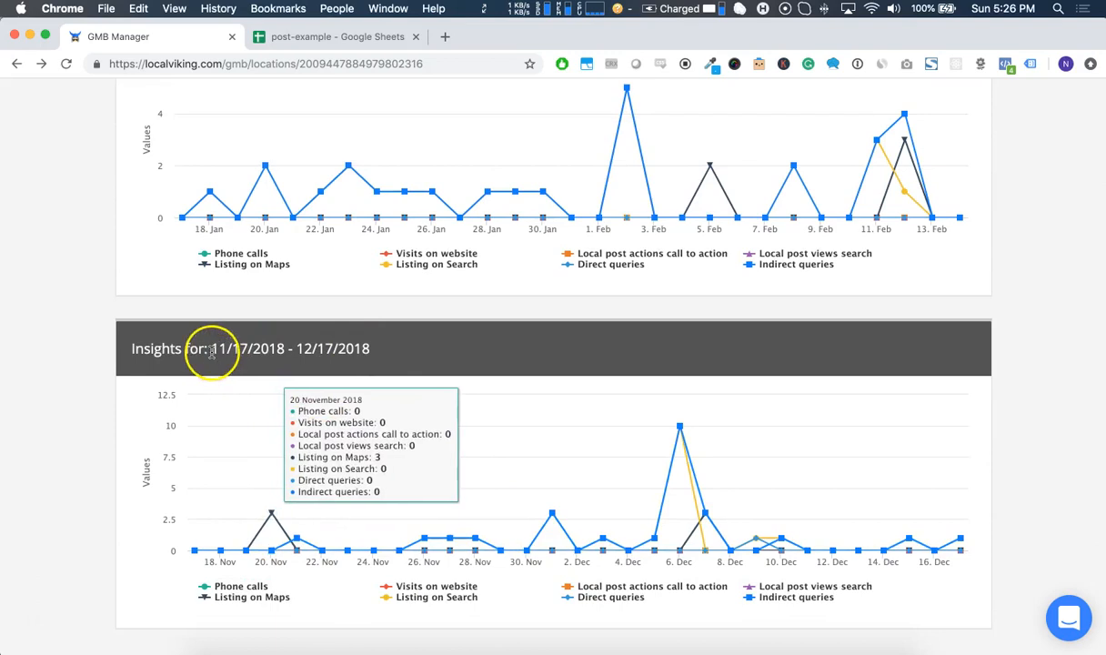
scroll(397, 348, up, 1)
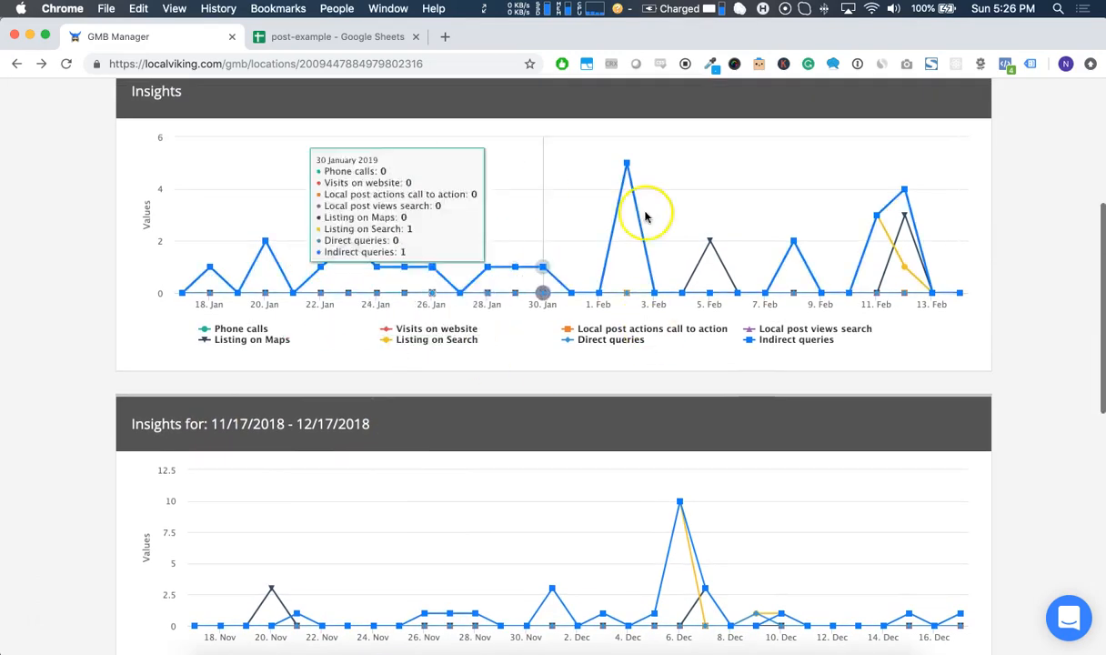
Step: Review the location's new post options and open the form for a single post
scroll(557, 259, up, 5)
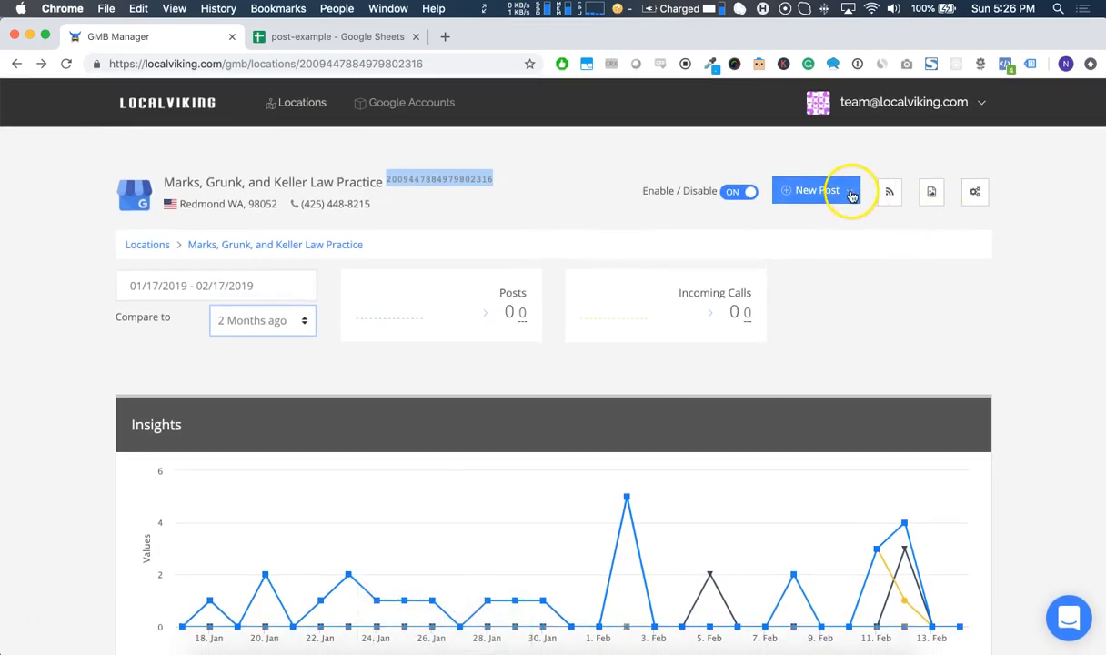
click(849, 194)
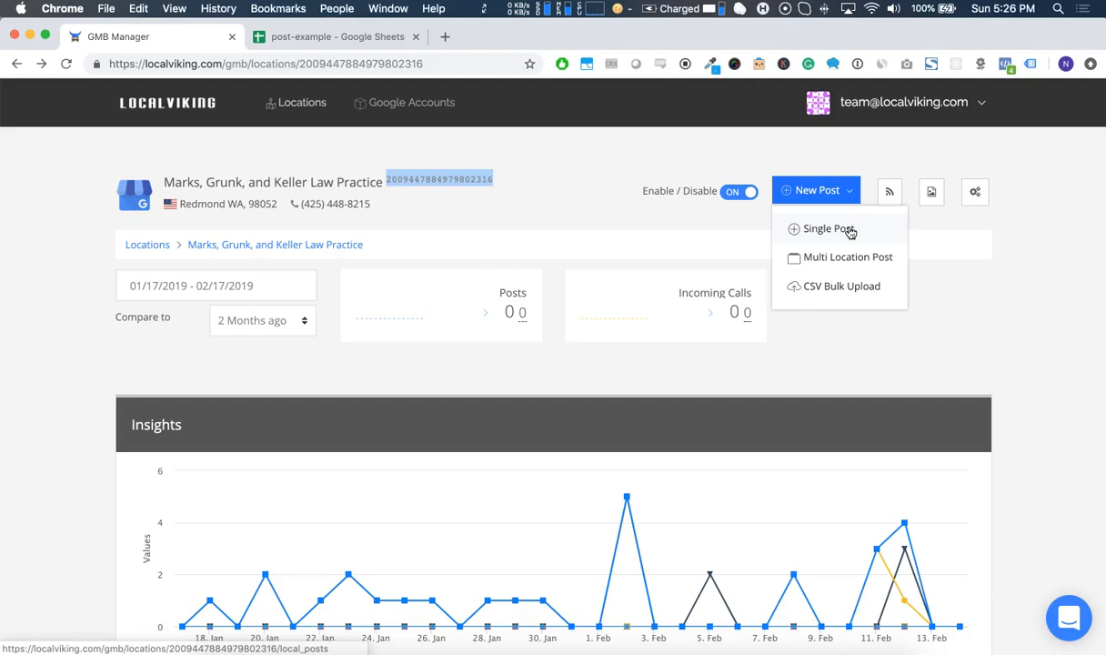
click(844, 268)
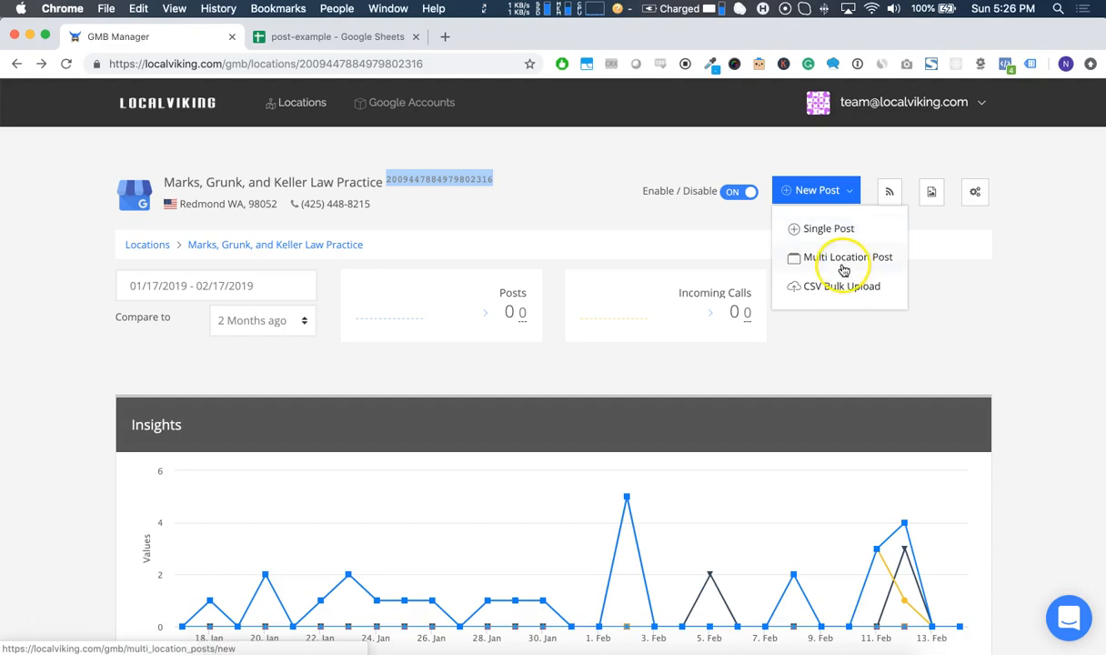
click(855, 295)
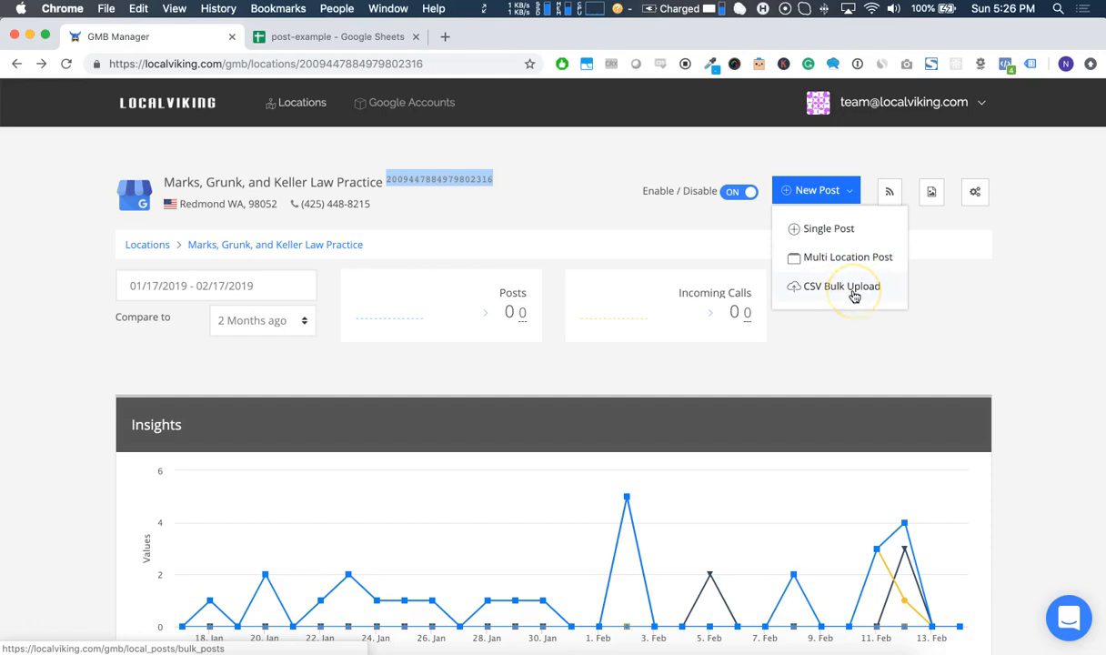
click(857, 233)
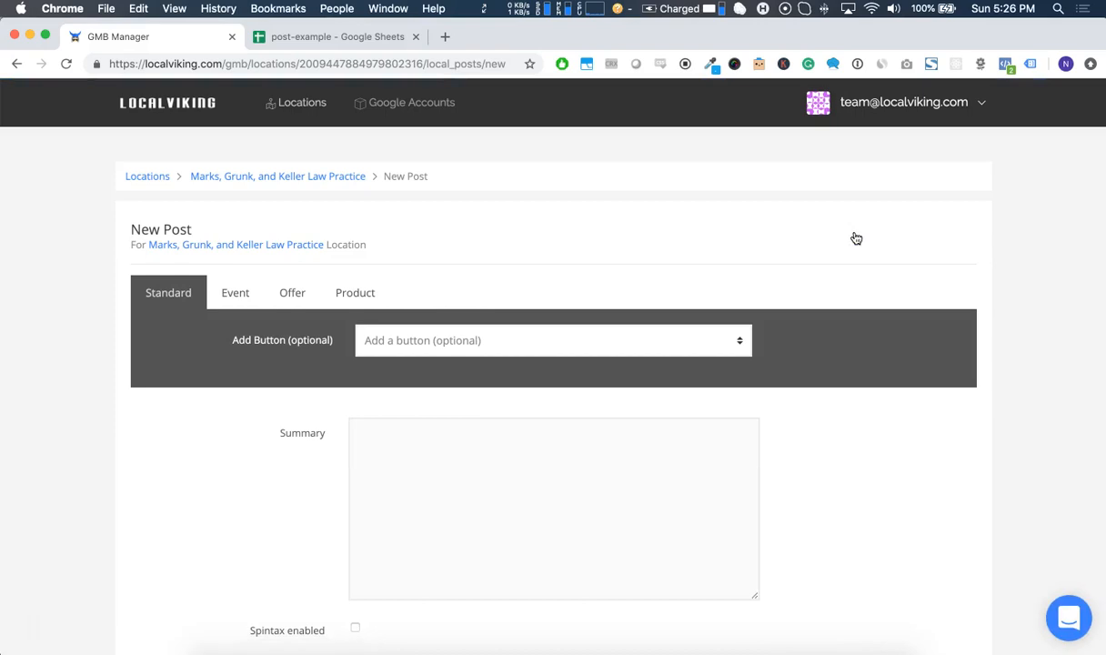
Step: Add a Book button to the standard post
scroll(462, 309, down, 3)
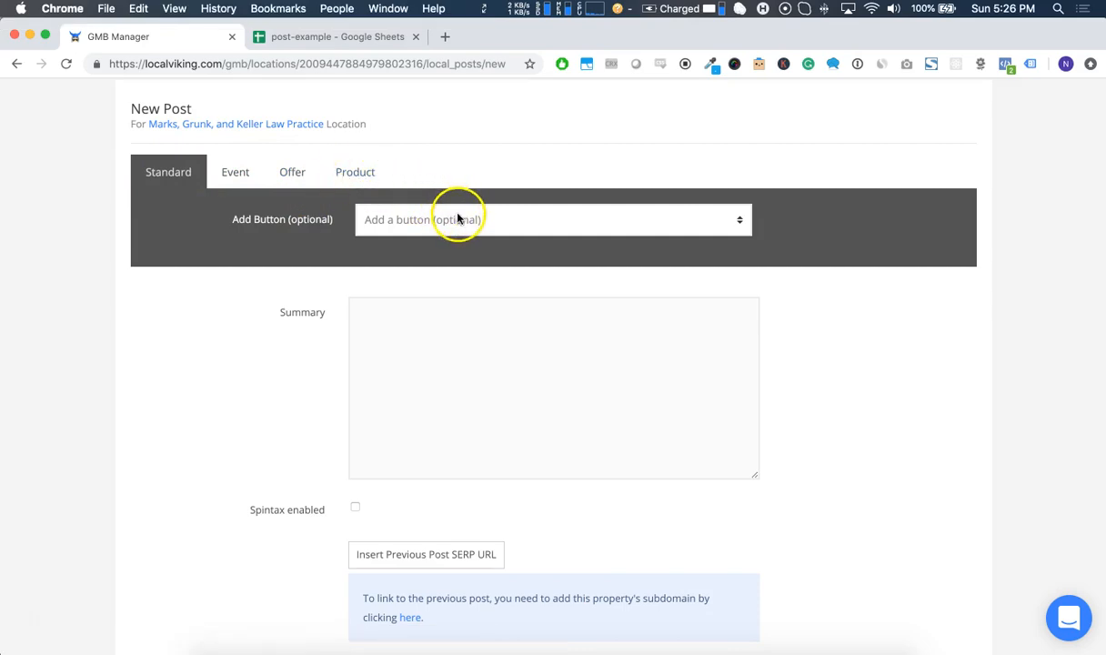
click(423, 223)
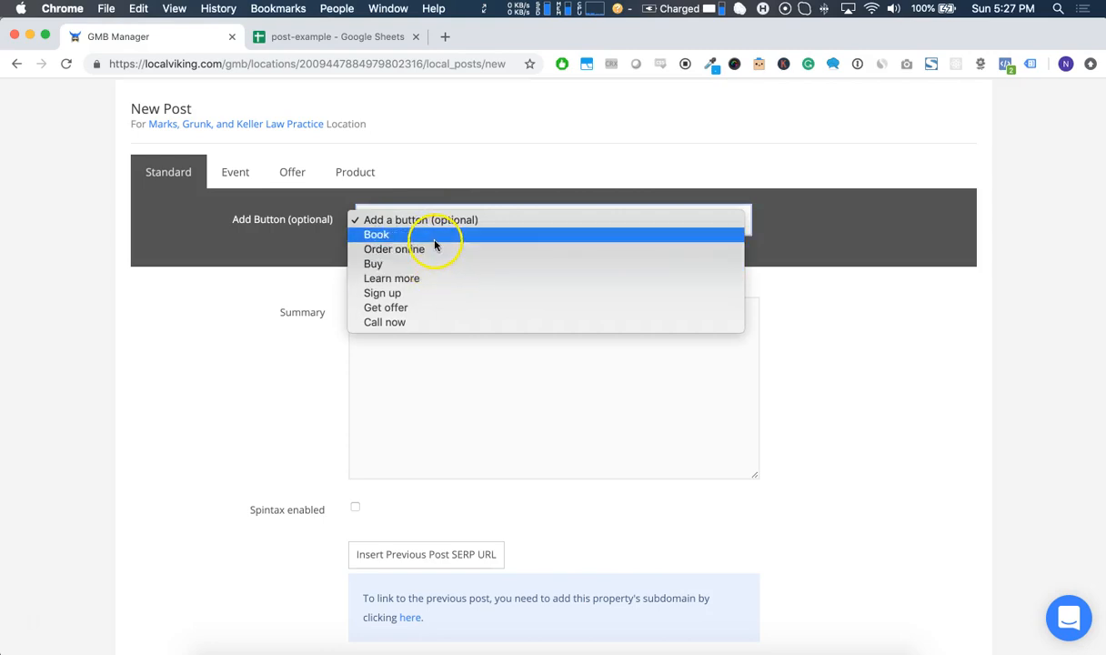
click(435, 240)
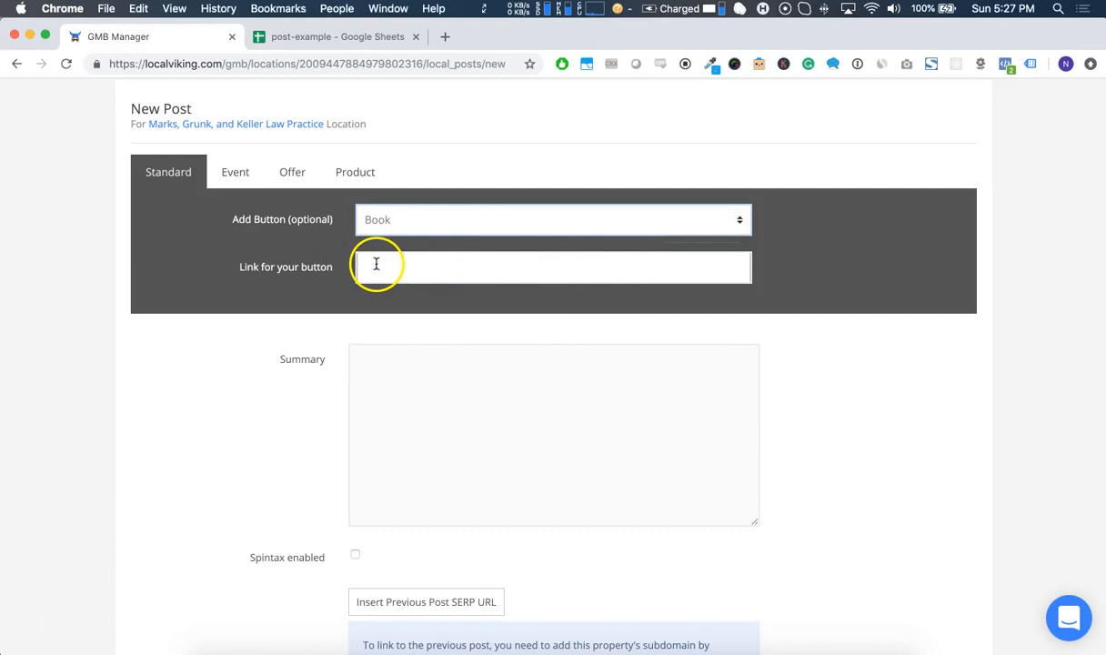
Step: Insert the previous post SERP URL placeholder into the post's summary and highlight it
scroll(375, 264, down, 2)
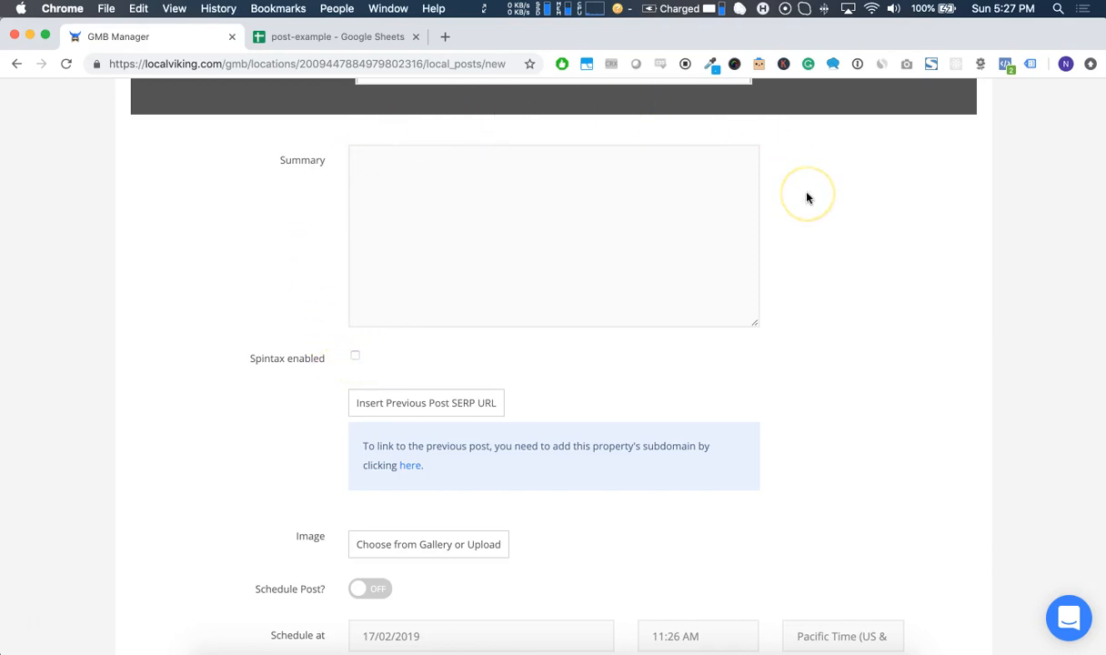
scroll(807, 198, down, 1)
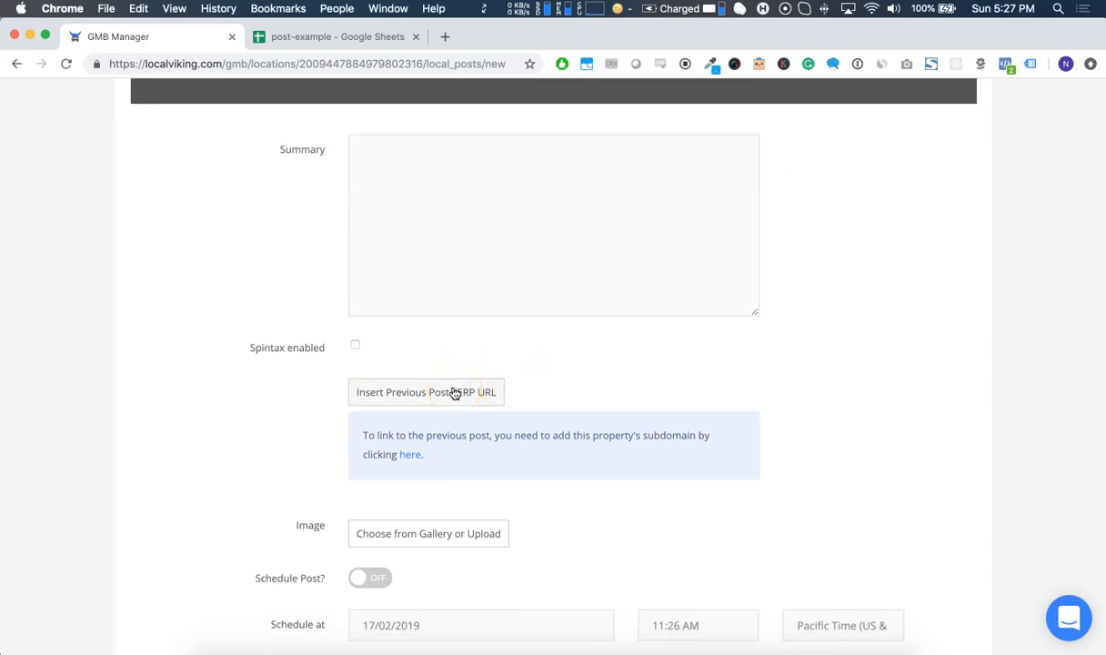
click(452, 391)
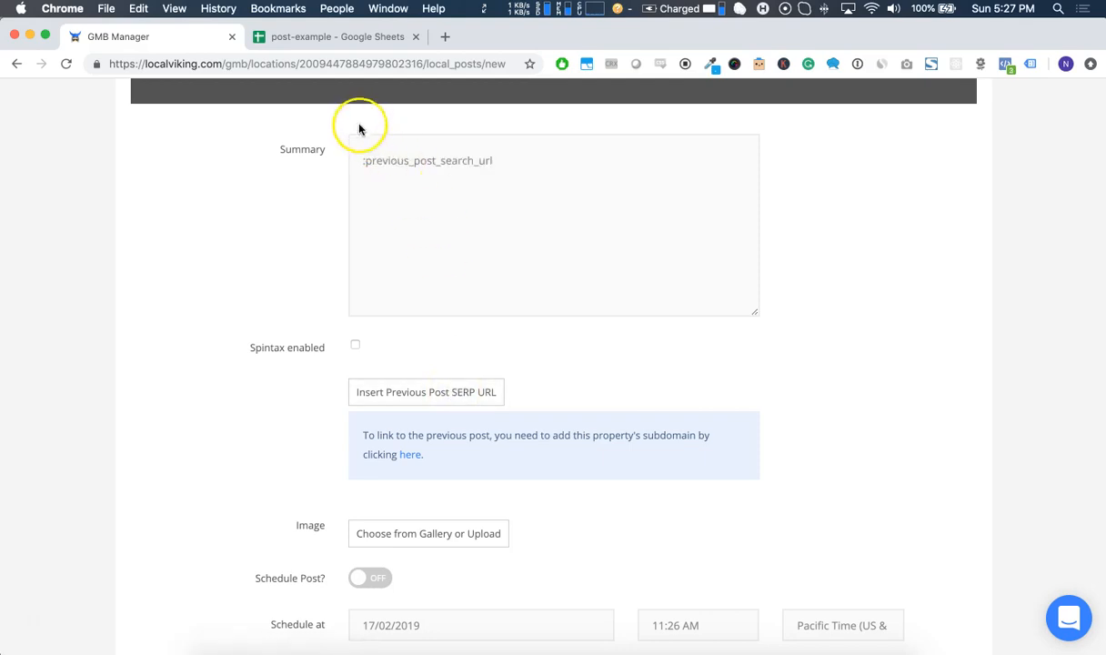
drag(362, 163, 519, 167)
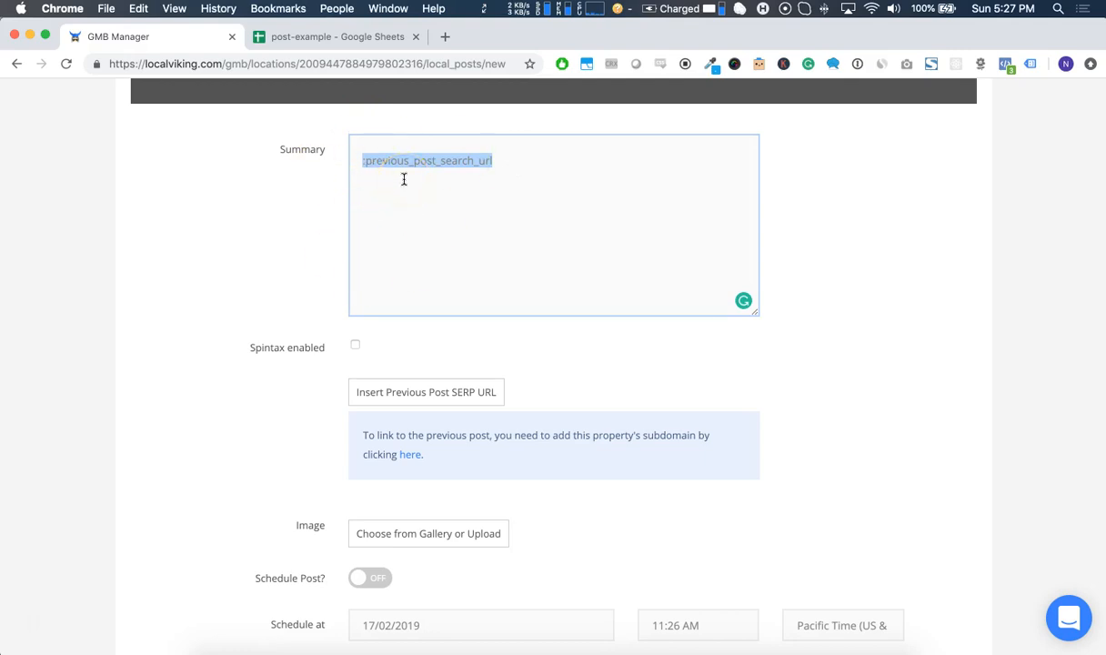
Step: View the post's image gallery and upload dialog, closing it without choosing an image
scroll(432, 177, down, 3)
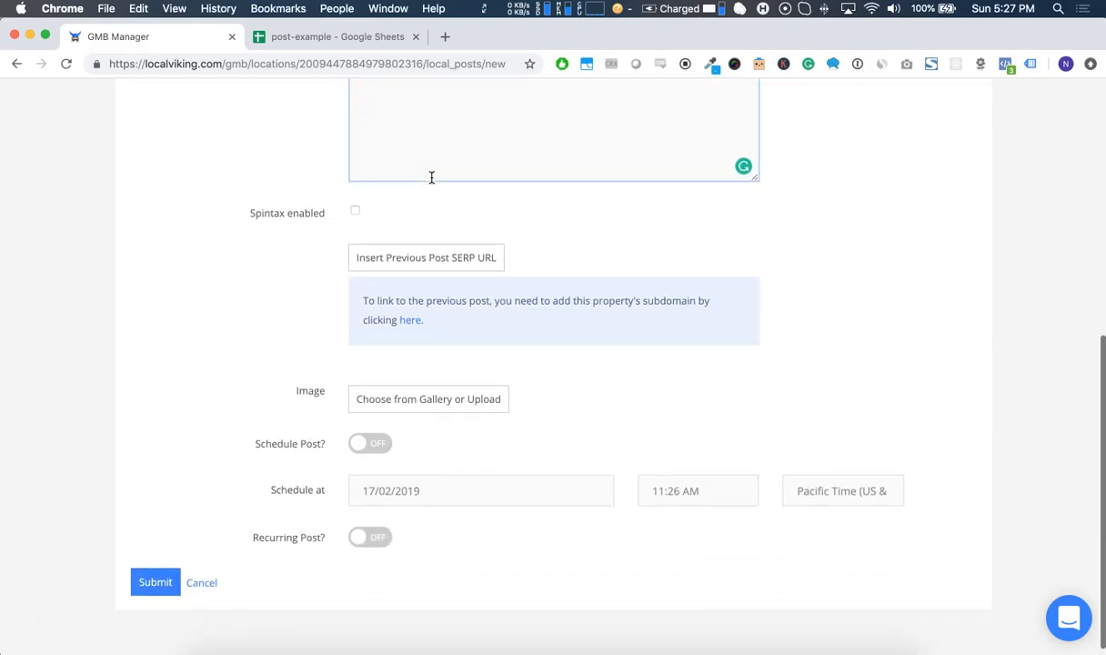
click(415, 398)
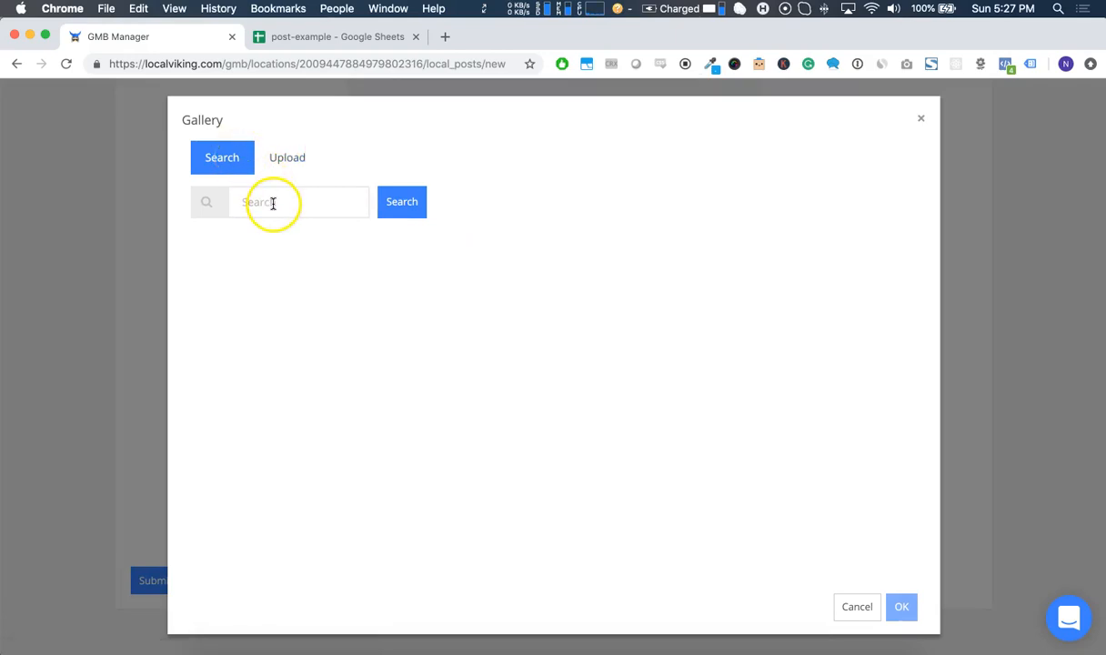
click(921, 119)
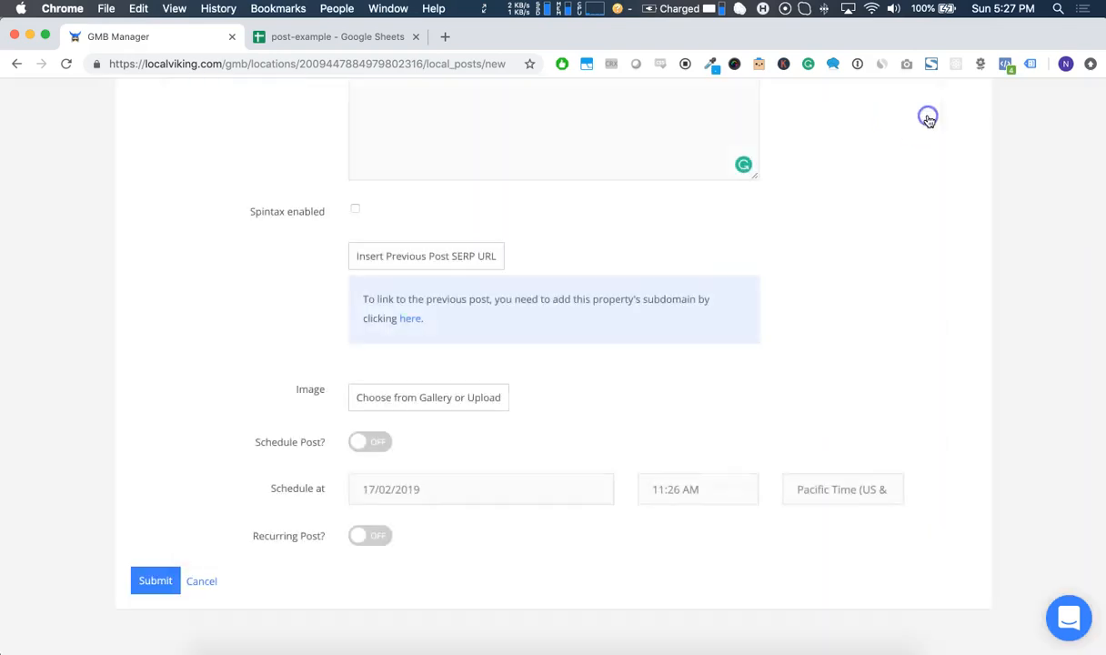
Step: Turn on scheduling for the post and set it to 18/02/2019 at 11:30 AM
scroll(637, 327, down, 1)
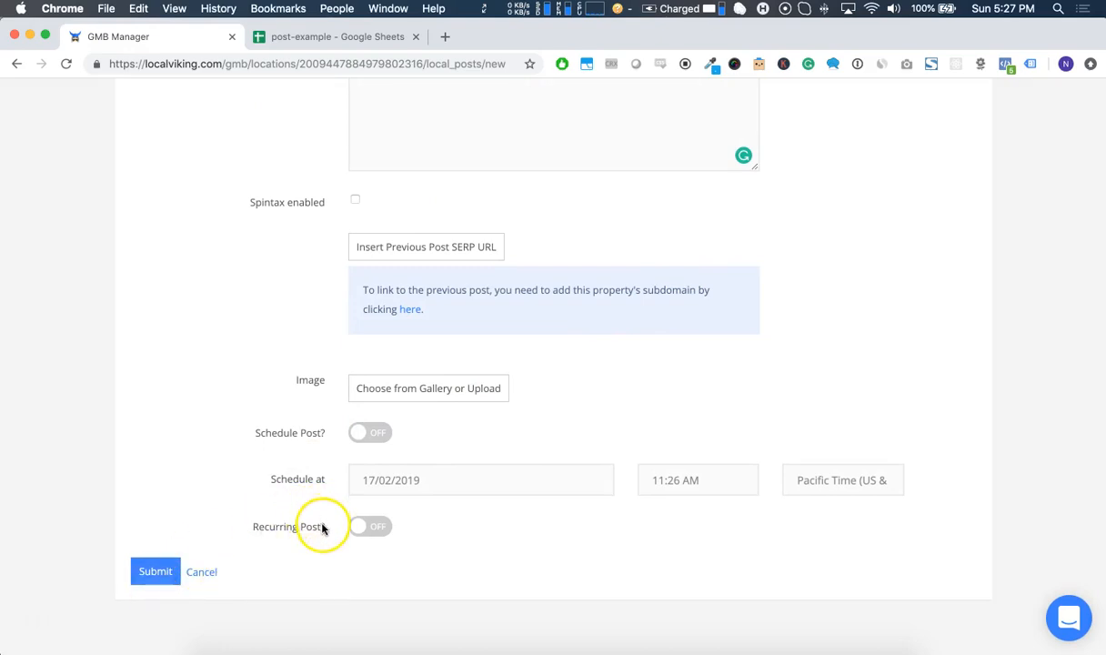
click(366, 434)
click(516, 485)
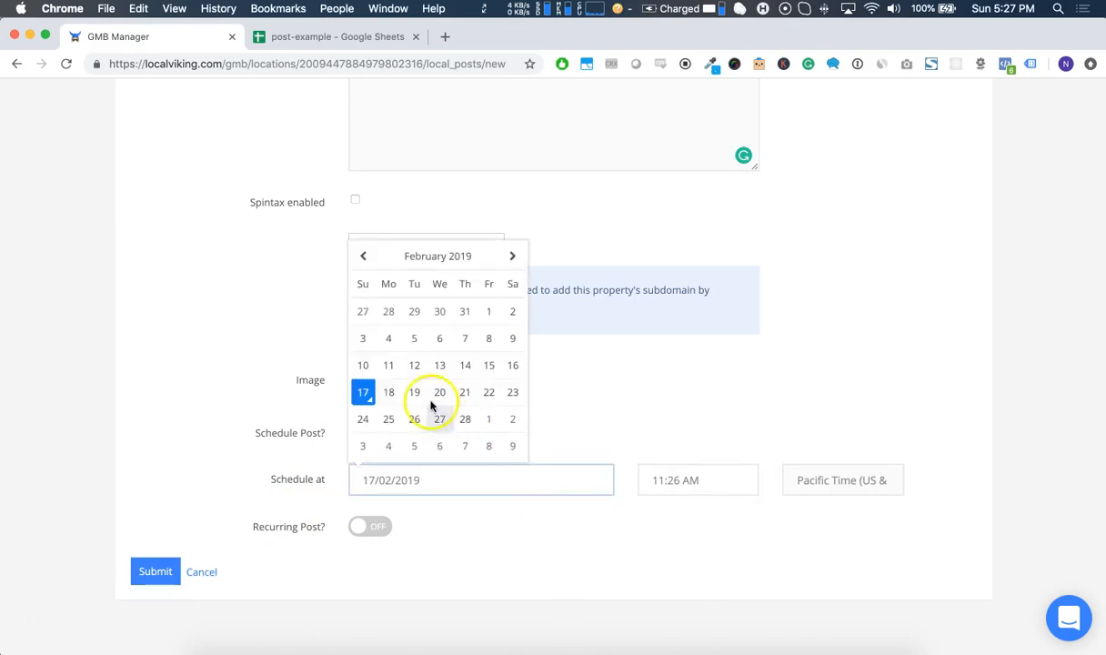
click(389, 397)
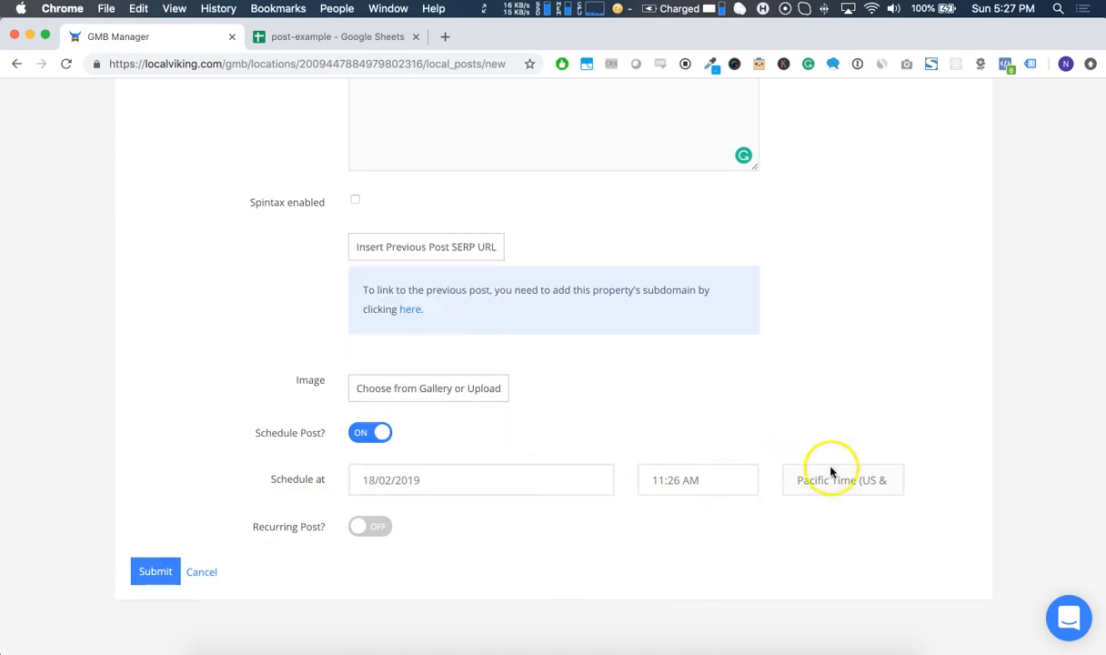
click(676, 493)
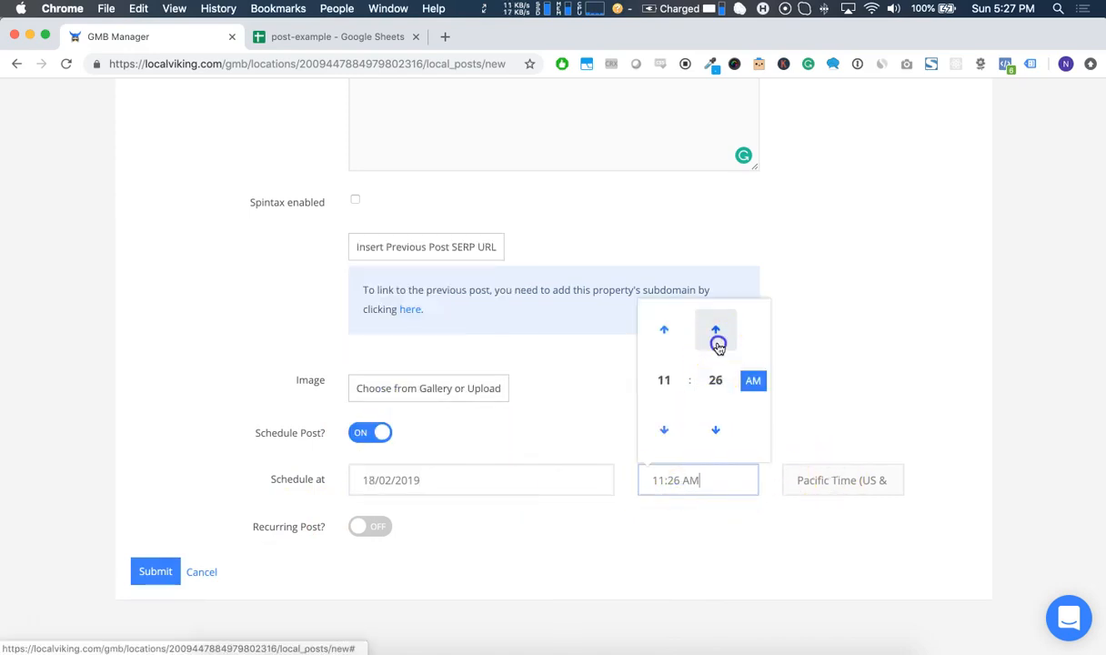
click(717, 342)
click(879, 331)
Step: Make the post recurring with Recurrent days at 1
click(365, 529)
scroll(573, 538, down, 2)
click(506, 532)
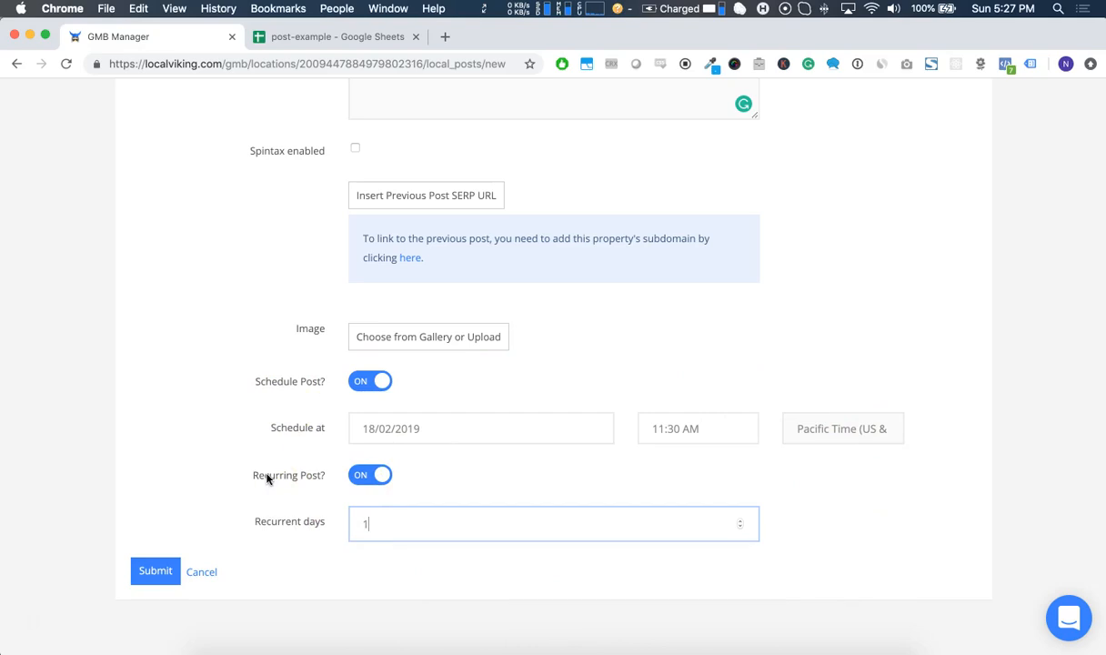
Step: Examine the fields offered for the Event, Offer and Product post types
scroll(268, 478, up, 15)
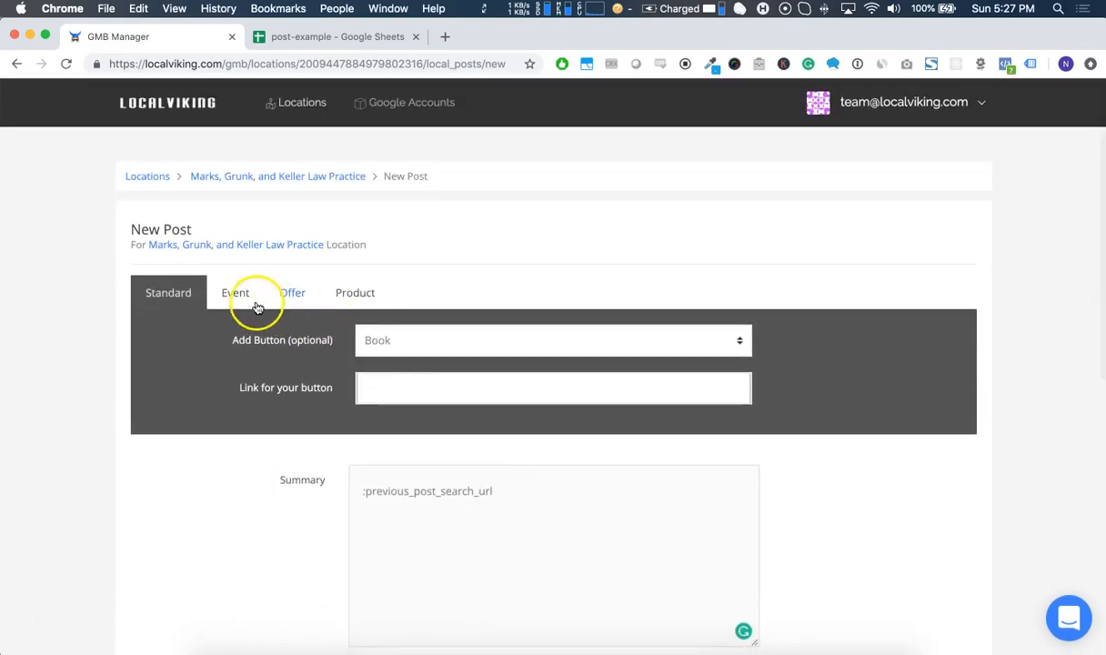
click(227, 295)
scroll(267, 301, down, 2)
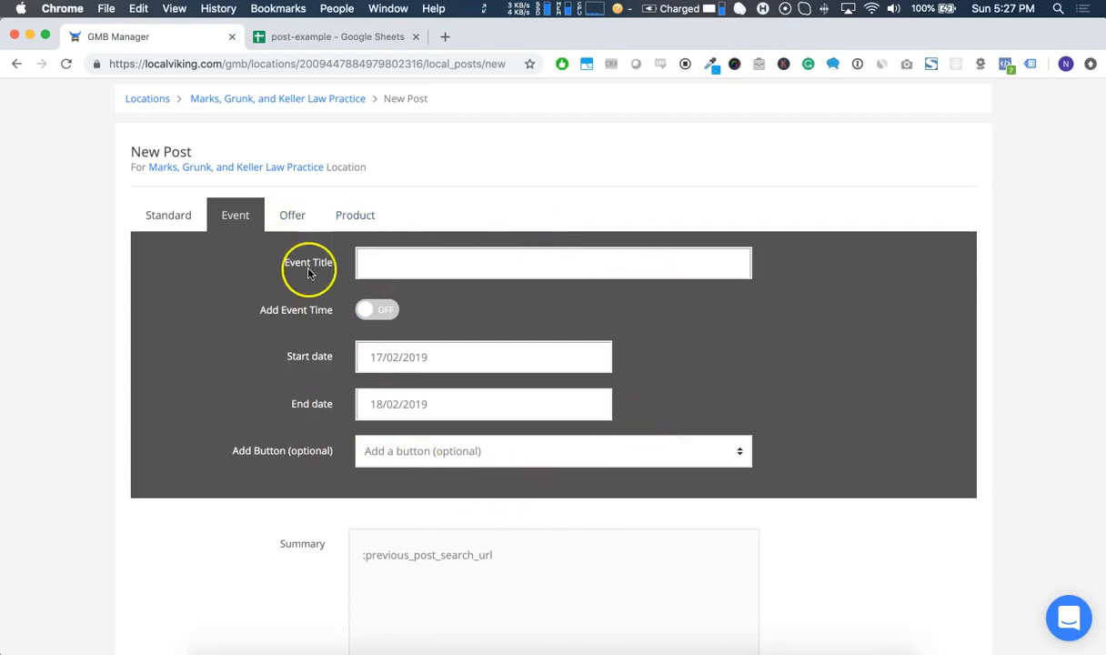
click(292, 218)
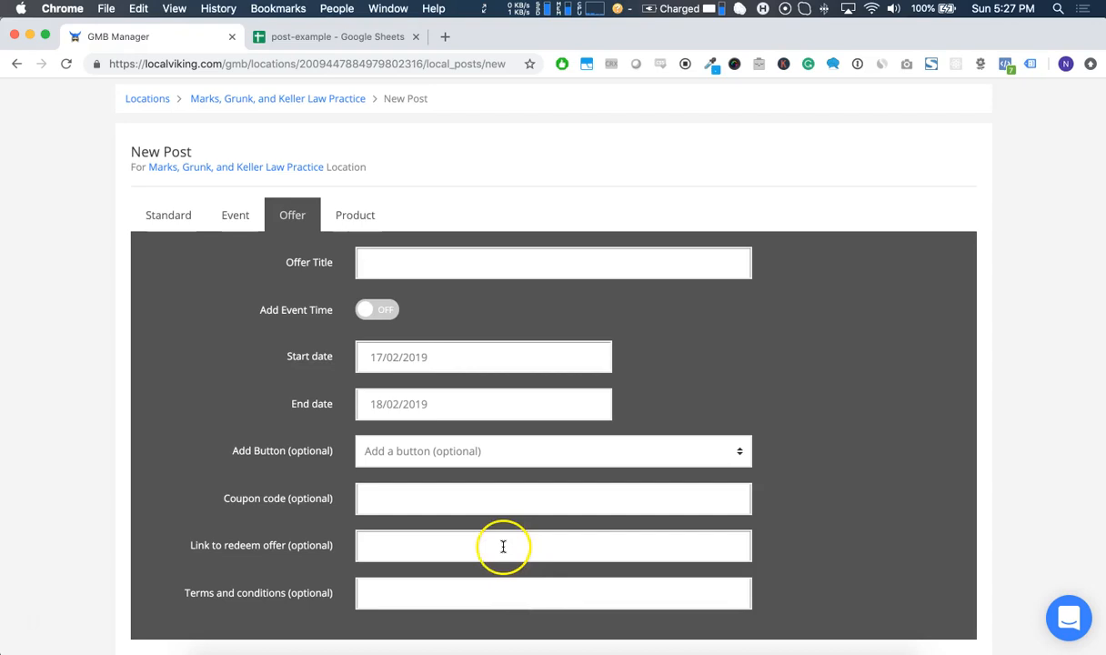
scroll(501, 546, down, 2)
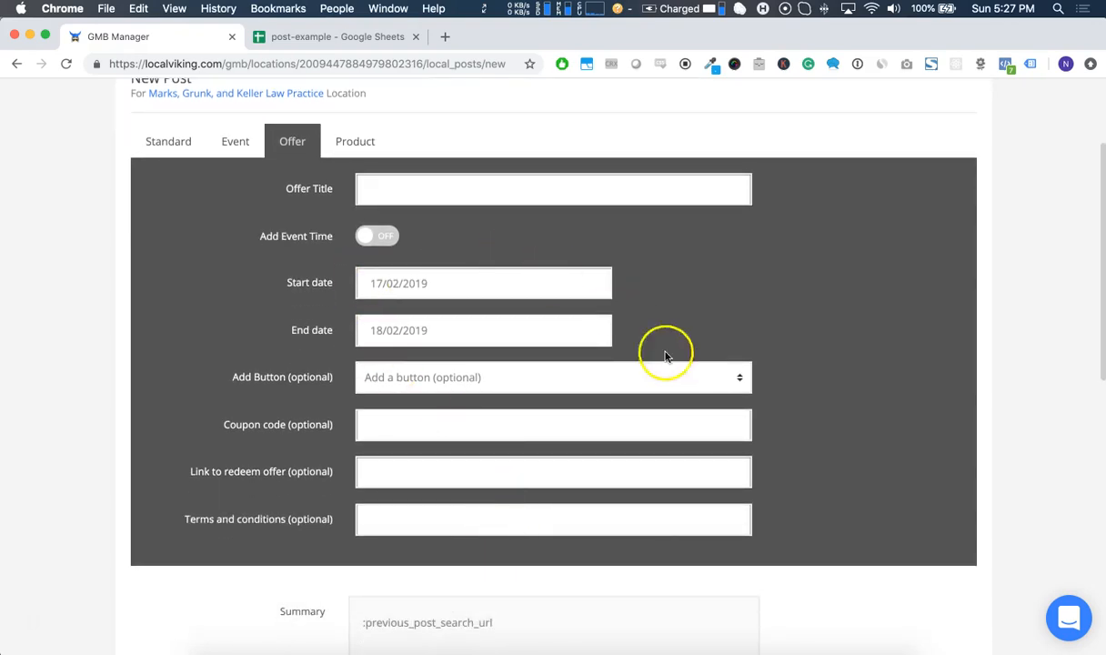
click(355, 141)
scroll(590, 397, down, 1)
scroll(589, 397, down, 5)
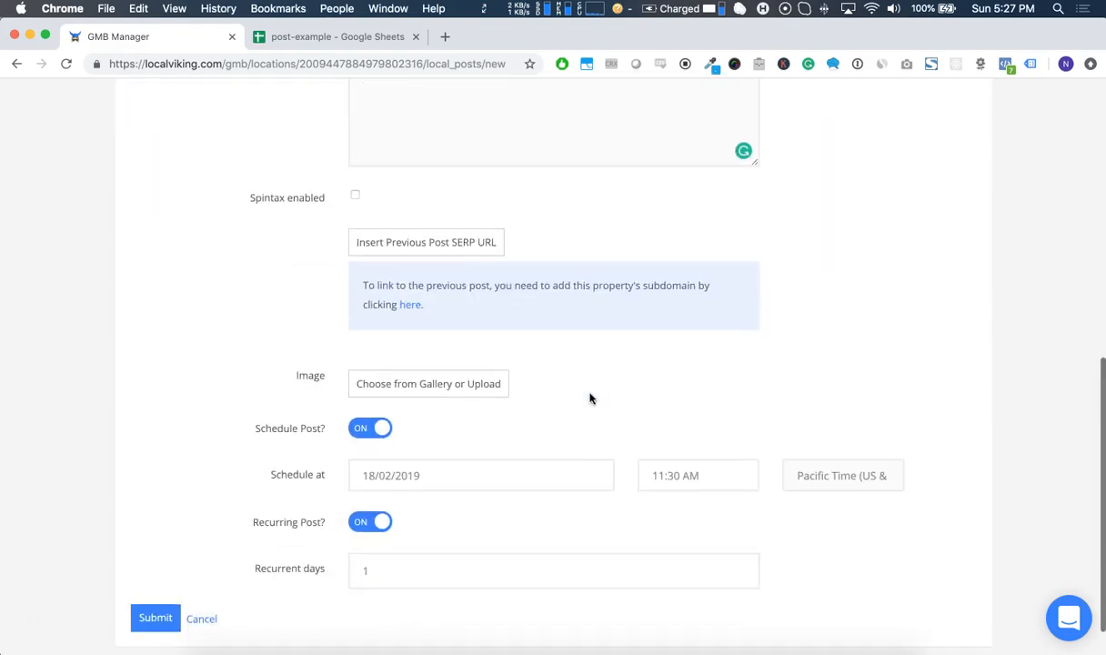
scroll(589, 397, up, 8)
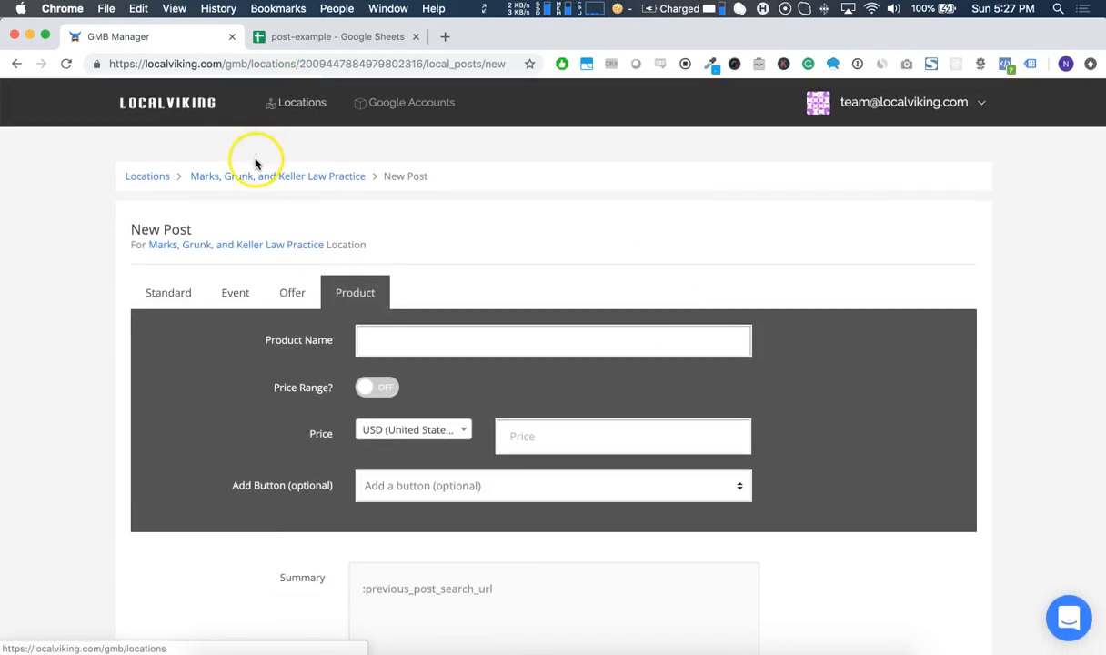
Step: Leave the unsubmitted post for the location's overview and start a new multi-location post
click(245, 175)
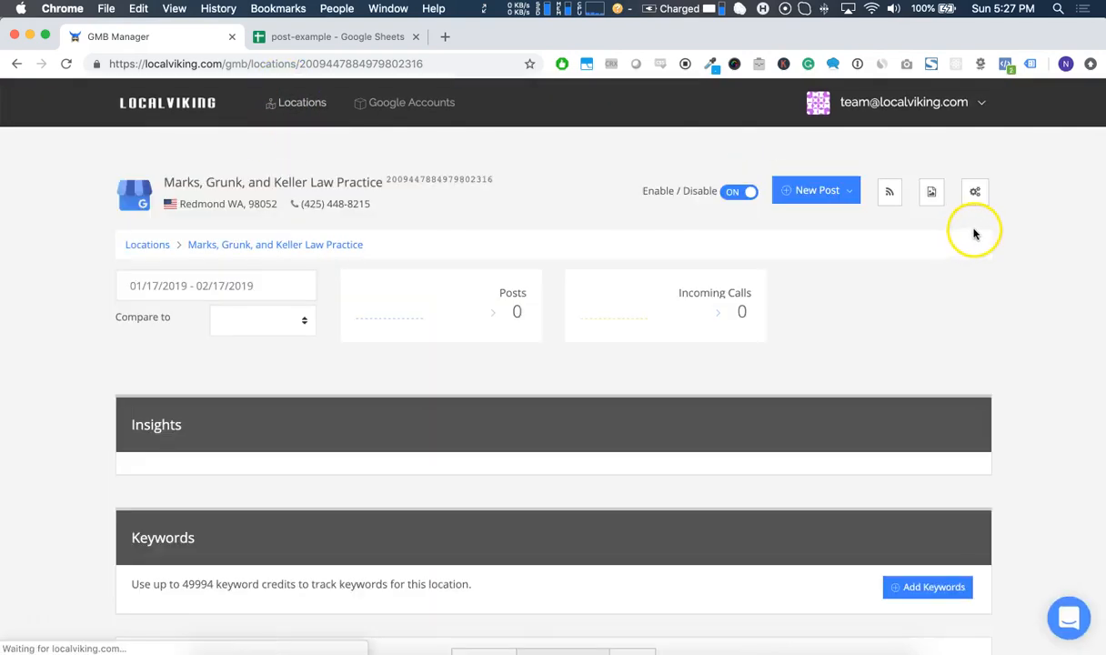
click(851, 197)
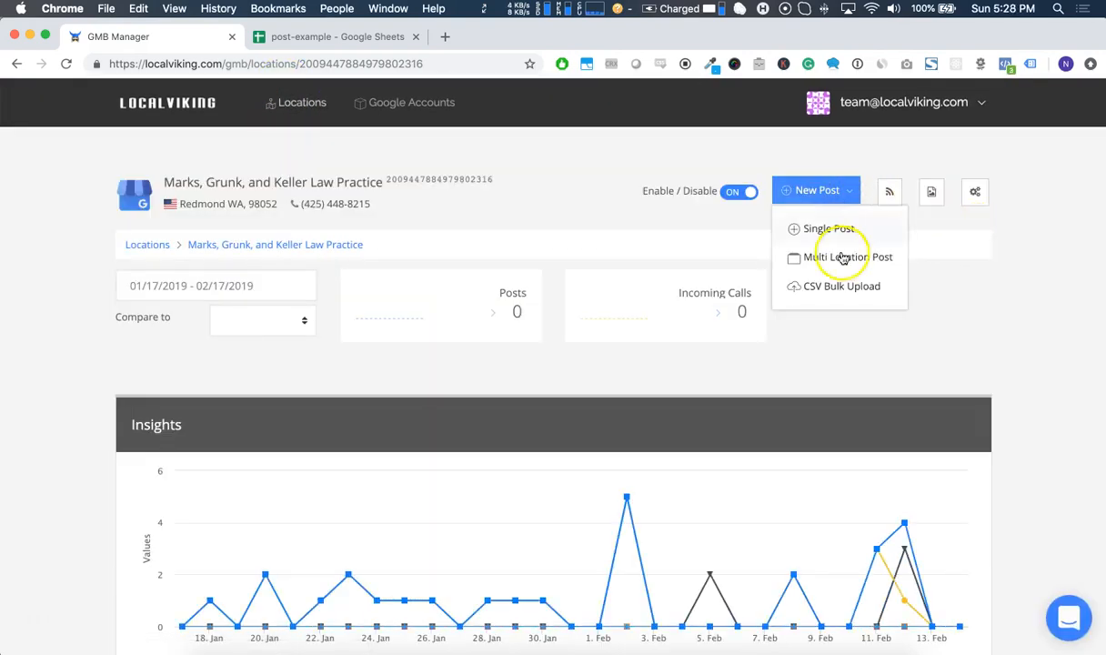
click(843, 259)
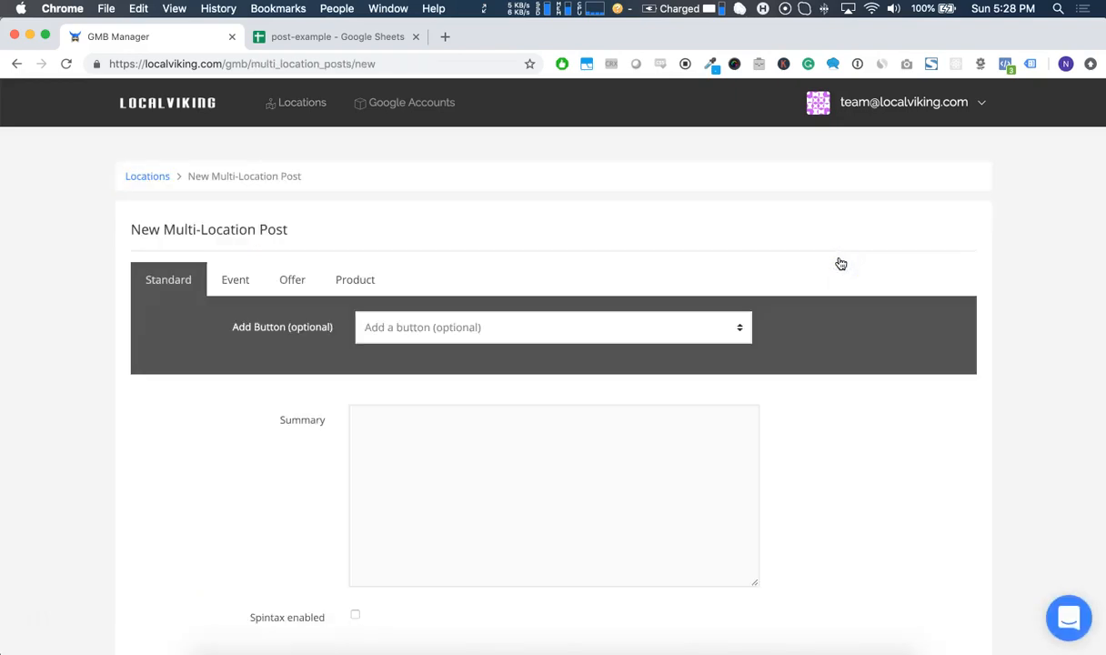
Step: Look through the multi-location post form, including its post types, summary, image, Locations field and scheduling options
scroll(840, 264, down, 5)
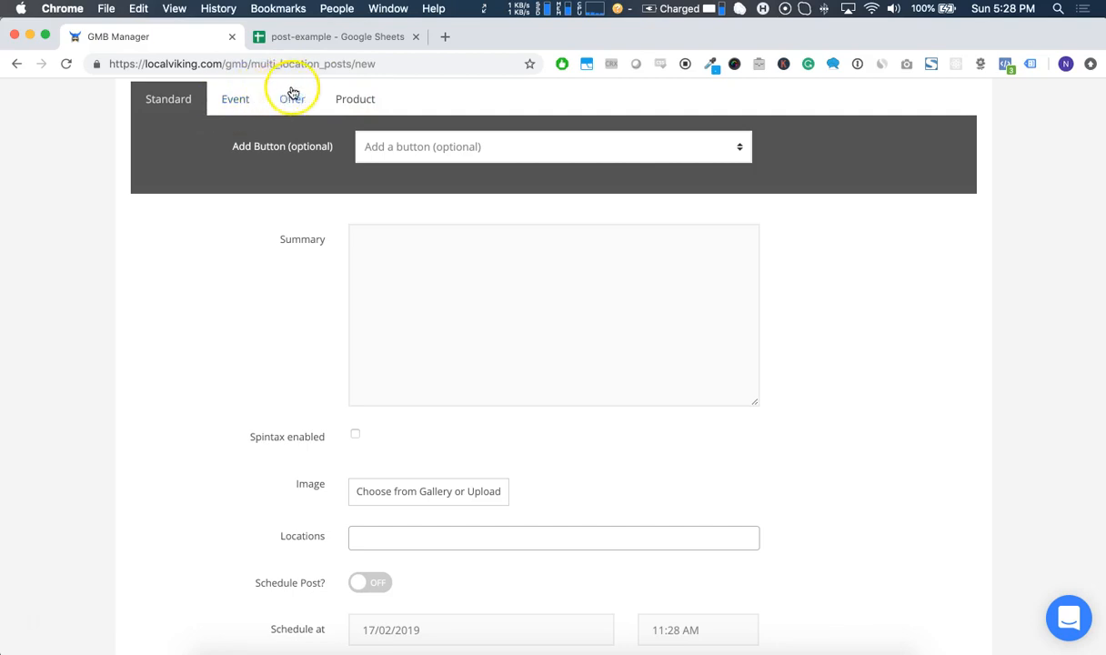
scroll(343, 110, down, 2)
scroll(360, 123, down, 3)
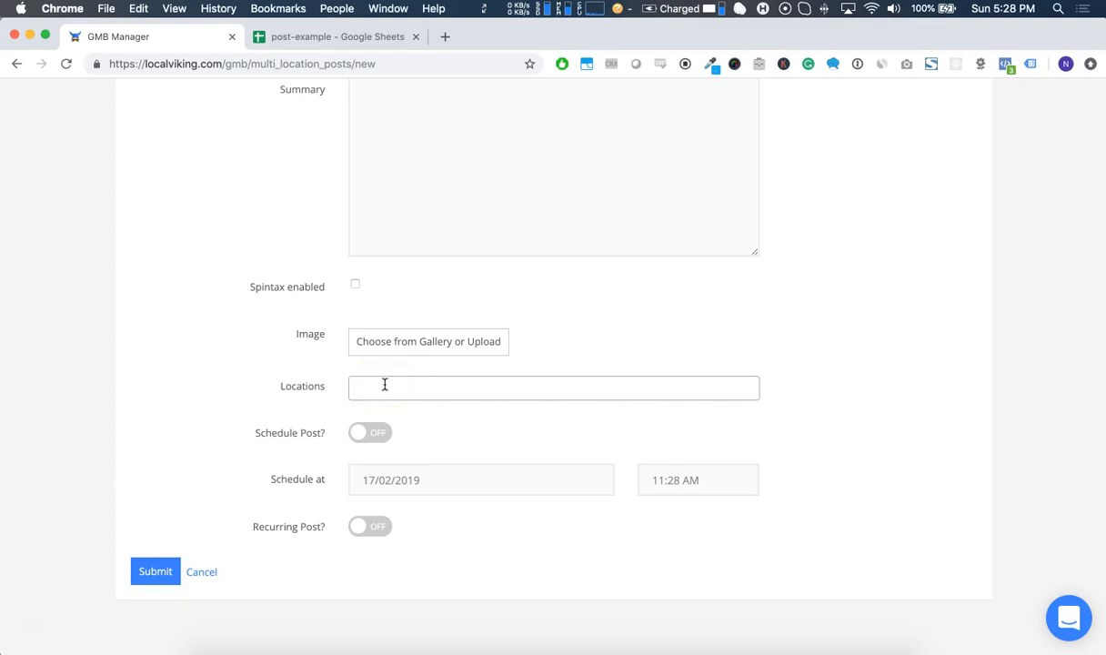
scroll(384, 383, up, 2)
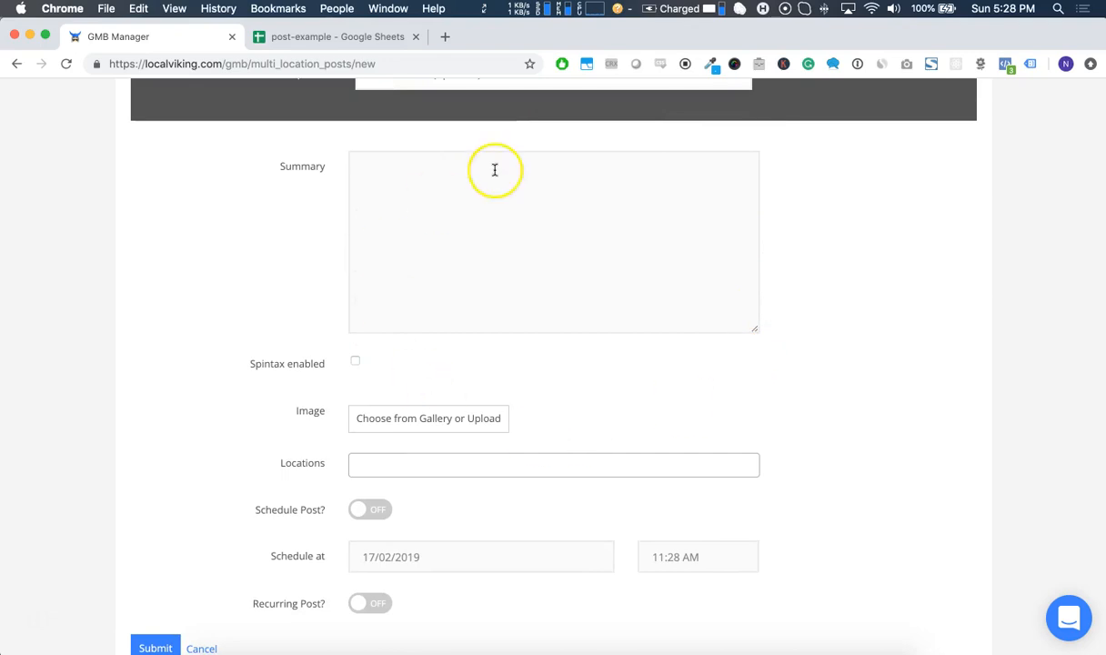
scroll(495, 170, up, 2)
scroll(495, 170, up, 5)
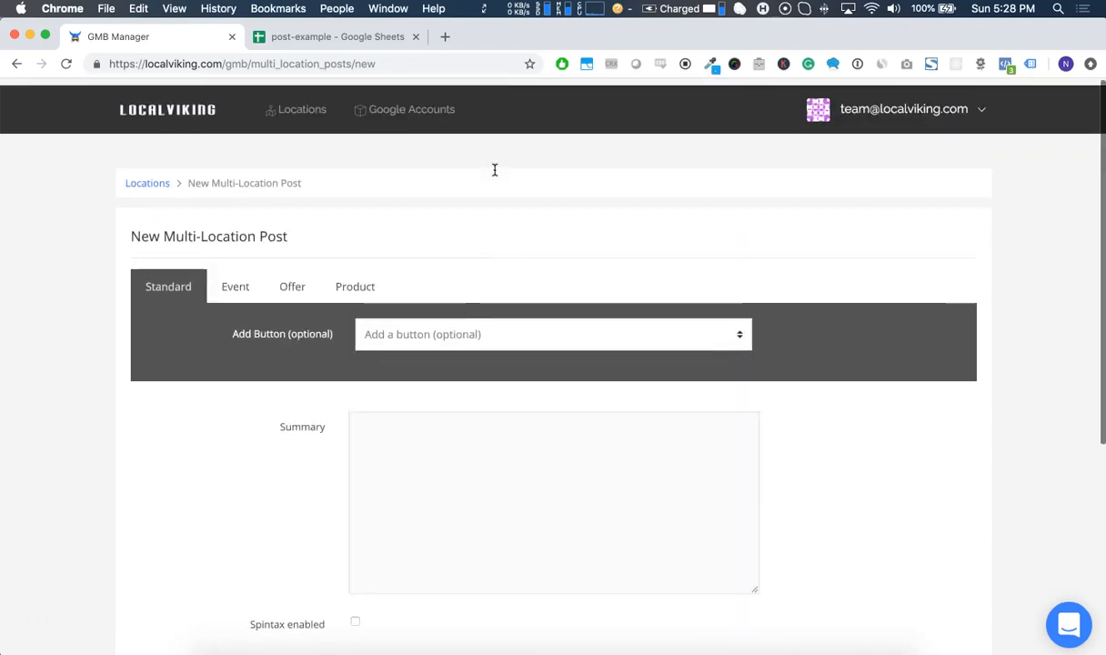
scroll(495, 170, down, 5)
scroll(476, 480, down, 1)
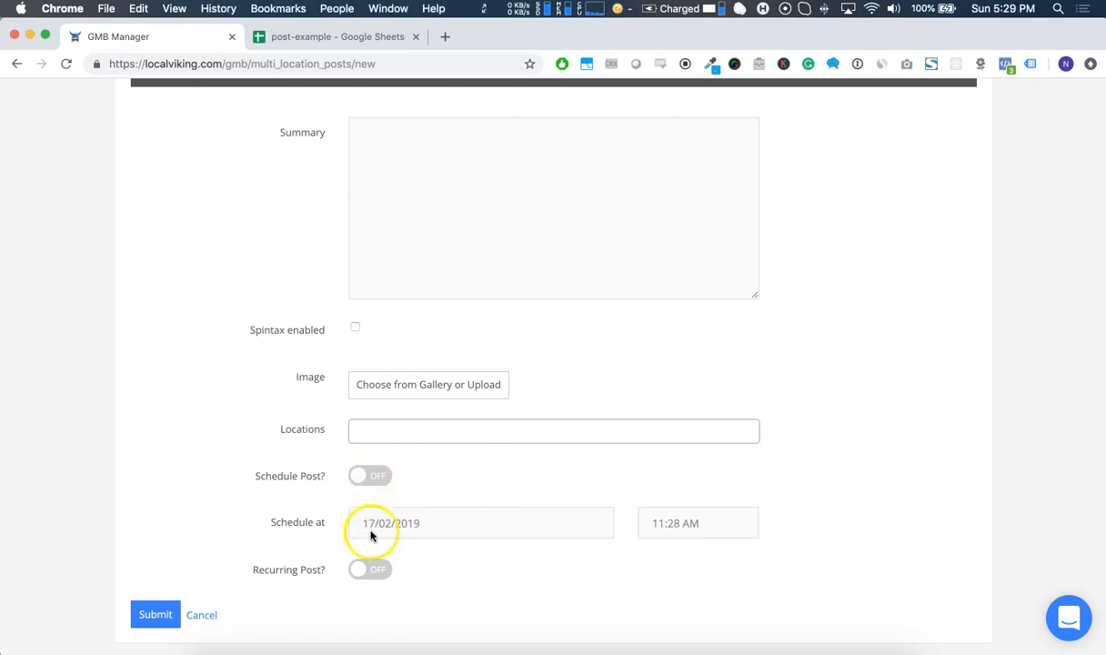
scroll(371, 482, up, 5)
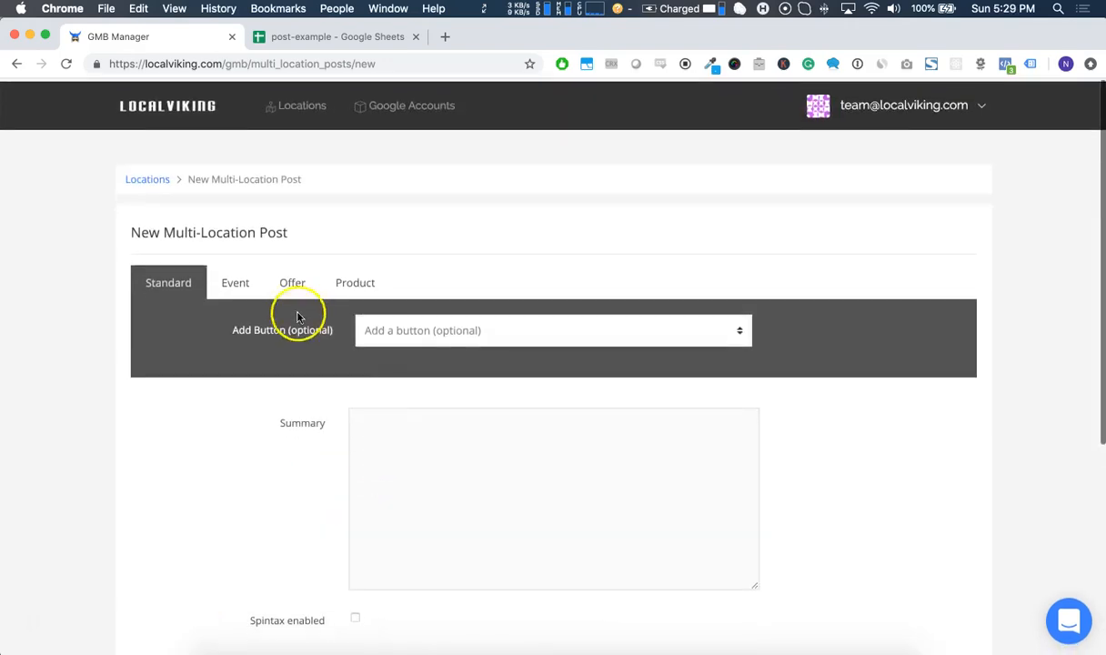
Step: Leave the multi-location post form and open CSV Bulk Upload from the Marks, Grunk, and Keller Law Practice location
click(157, 177)
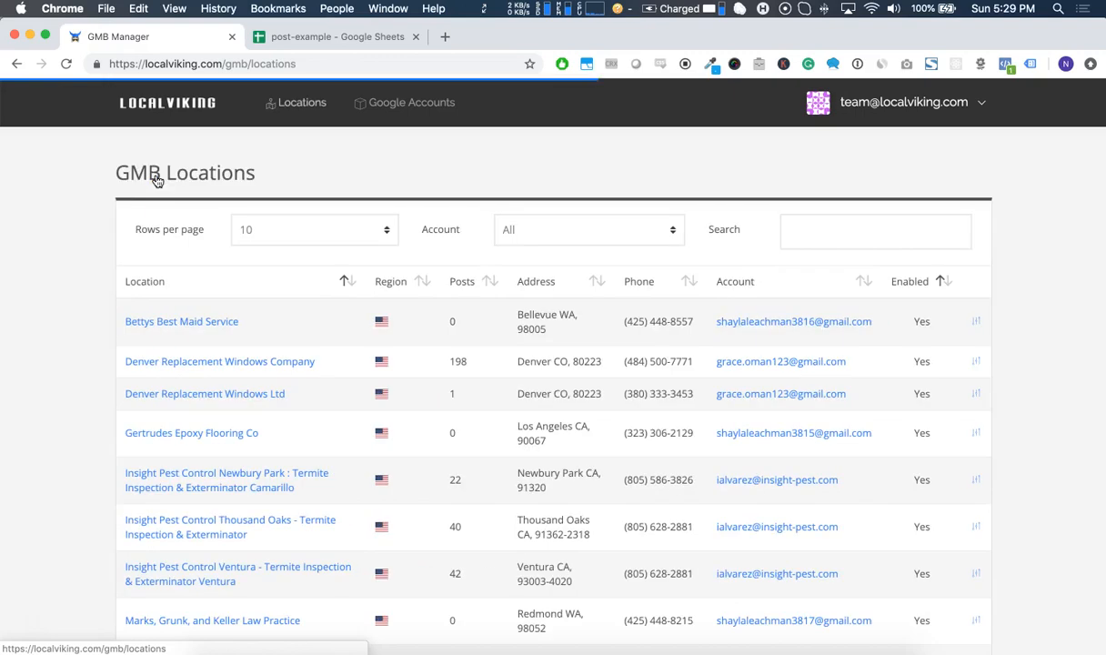
scroll(523, 388, down, 4)
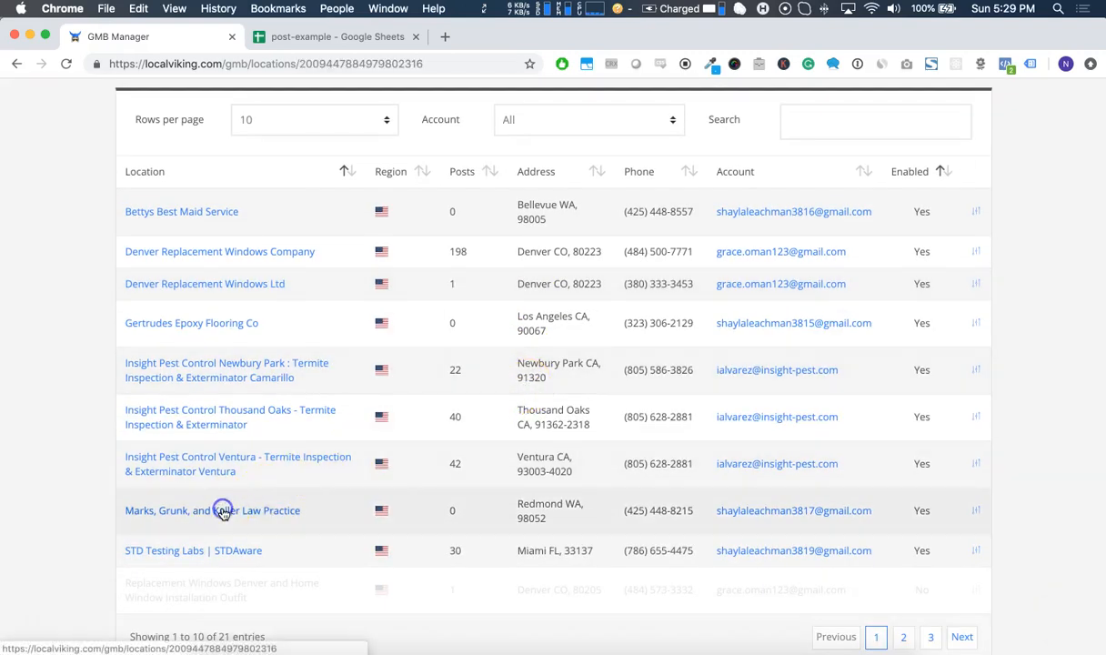
click(225, 510)
click(855, 199)
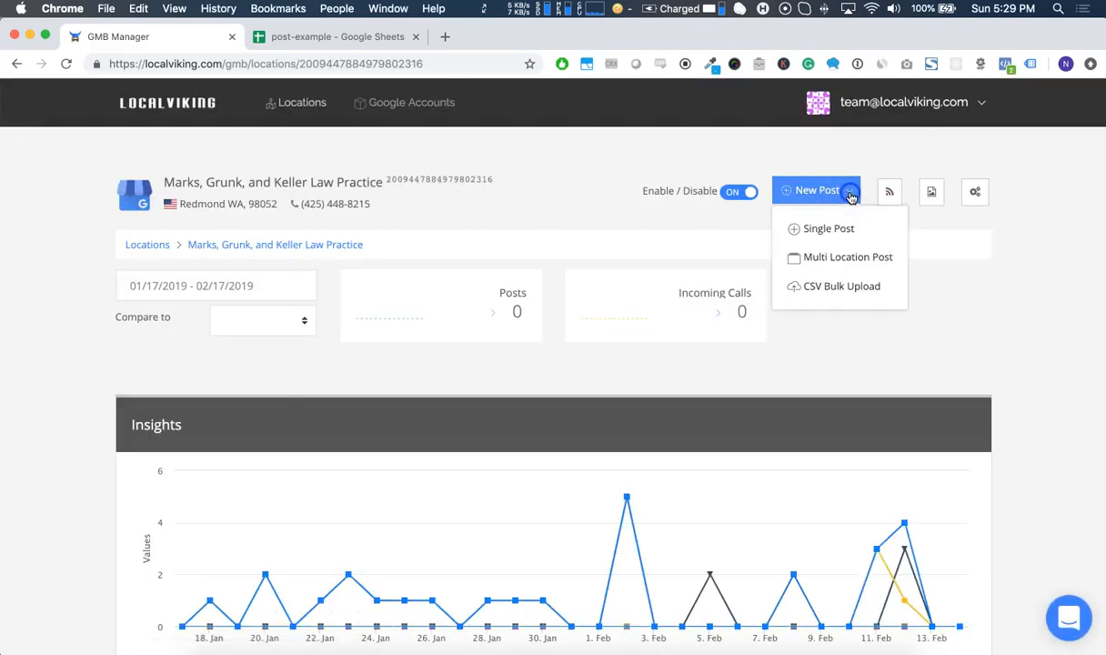
click(823, 289)
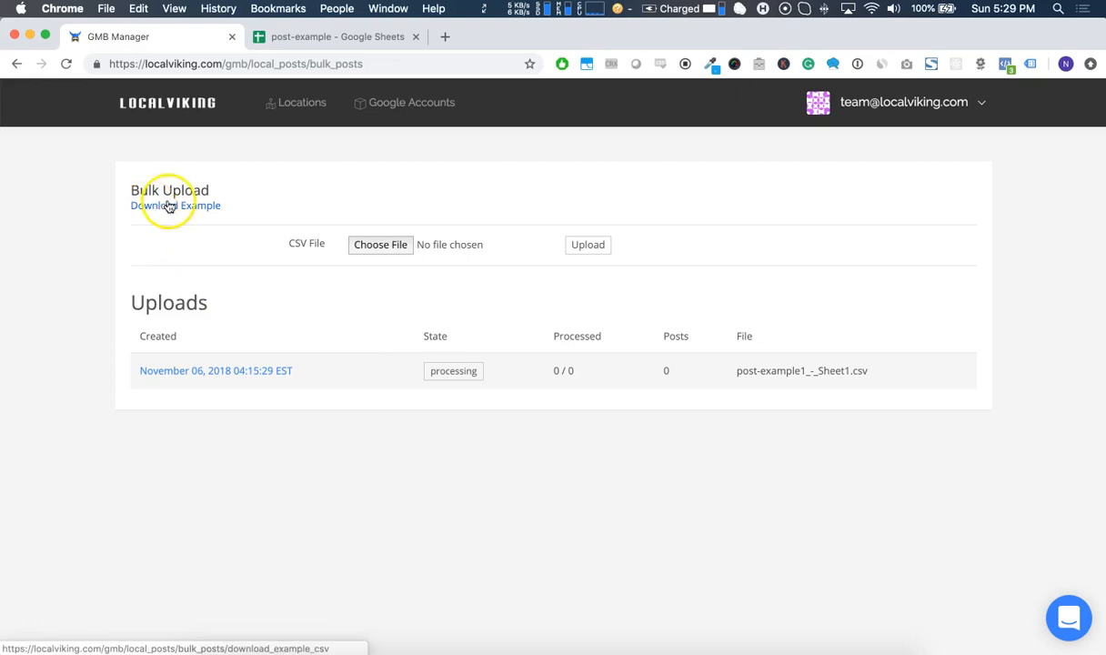
Step: Switch to the post-example spreadsheet in Google Sheets and examine the column headers in row 1
click(293, 37)
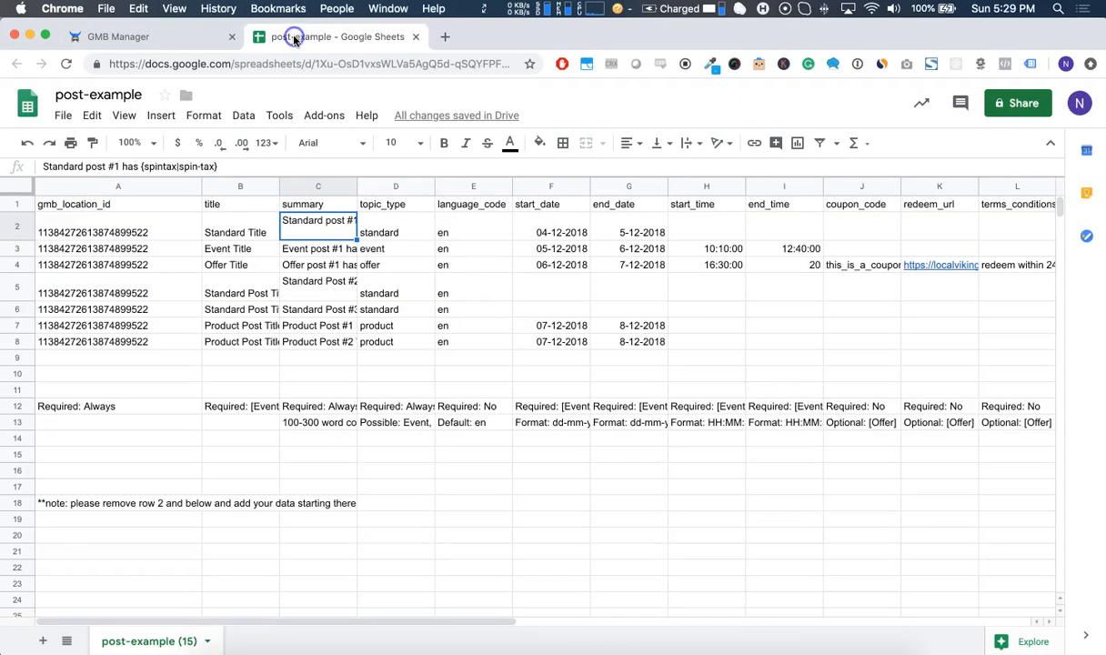
click(100, 219)
click(77, 206)
mouse_move(110, 203)
mouse_down()
mouse_move(607, 205)
mouse_move(1047, 224)
mouse_move(1039, 211)
mouse_up()
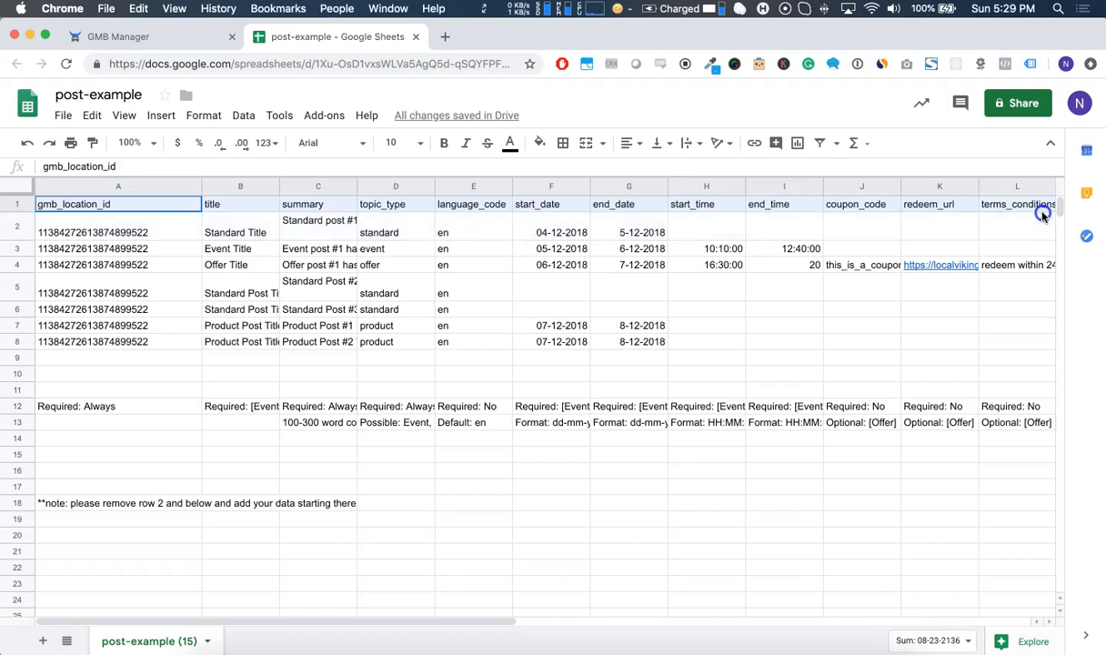
Step: Examine the required-field and format notes in rows 12 and 13, including those for title, summary and start_date
click(42, 410)
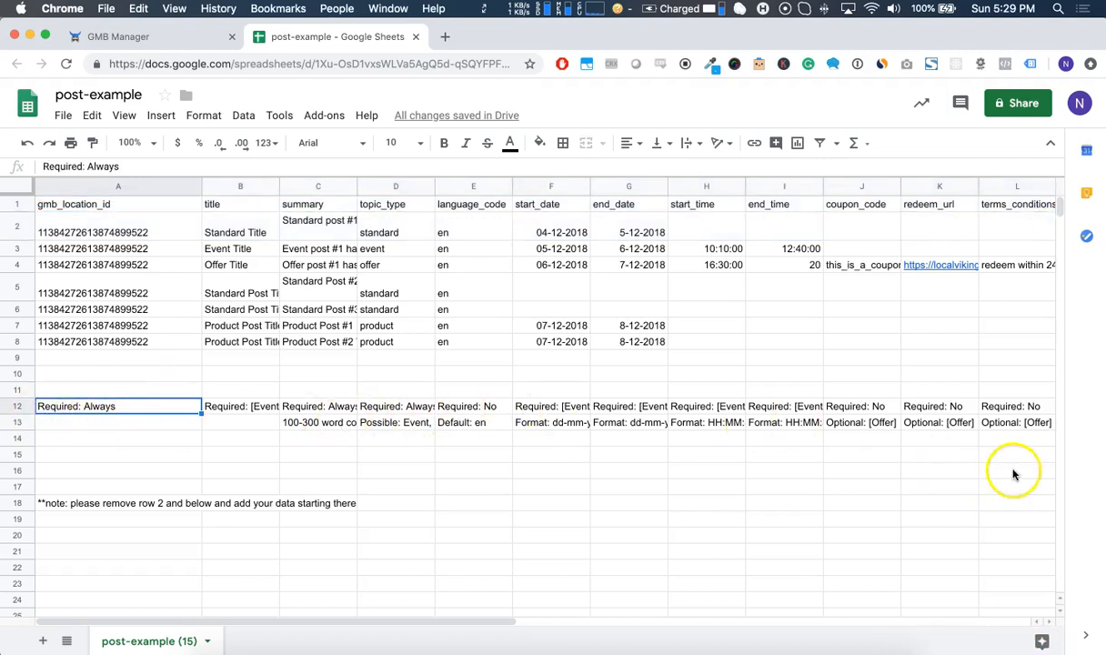
shift+click(1027, 428)
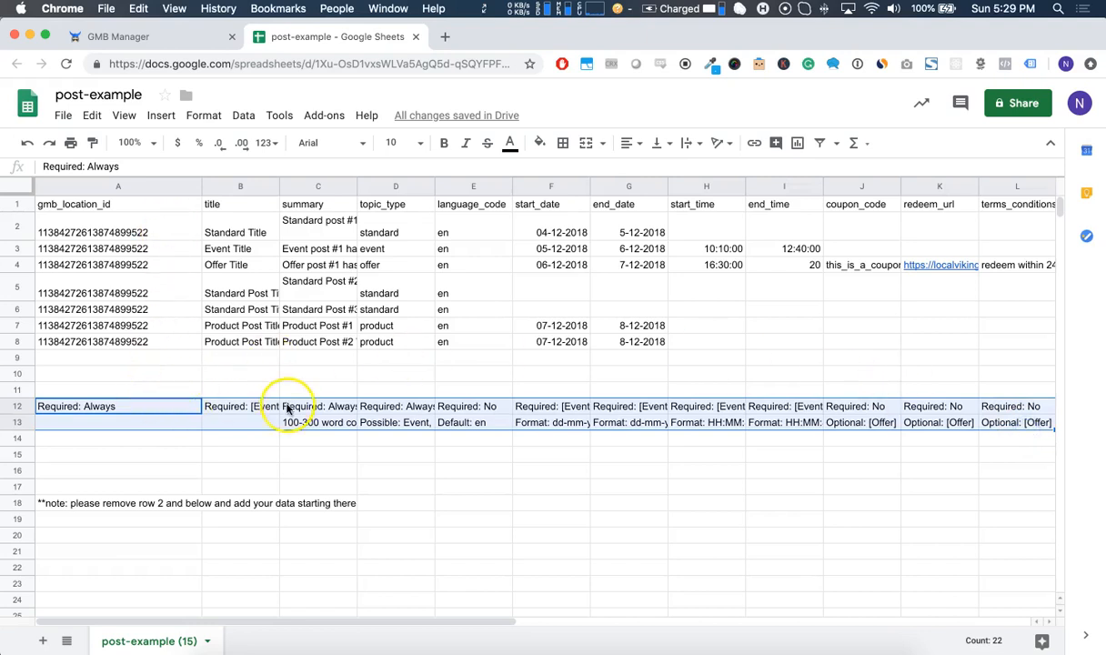
click(259, 407)
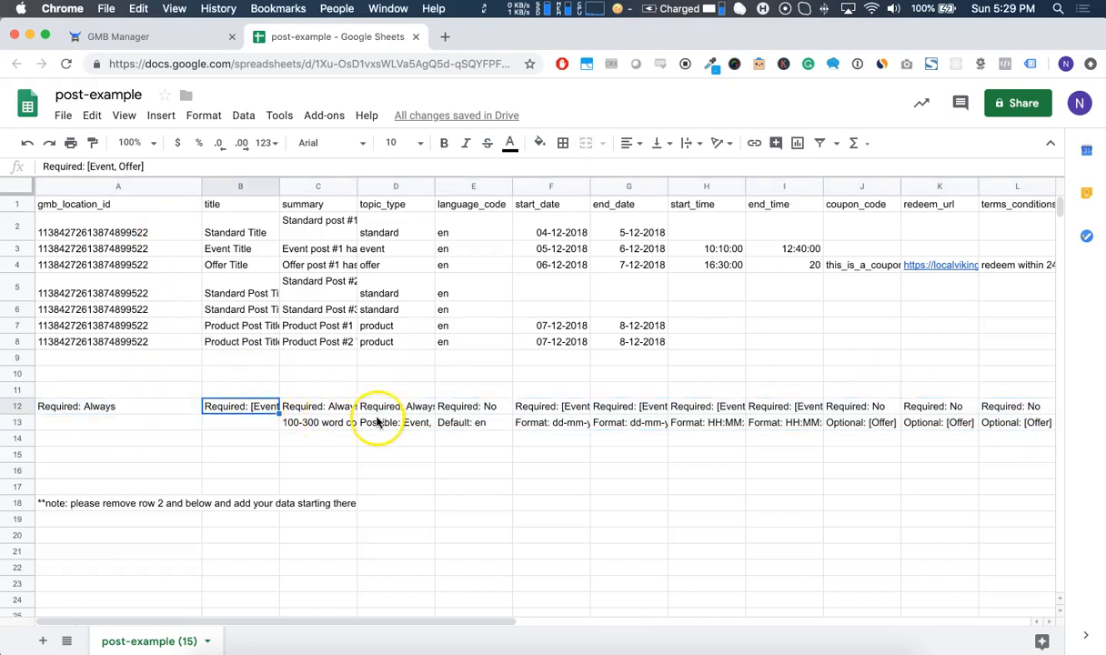
click(341, 422)
click(532, 422)
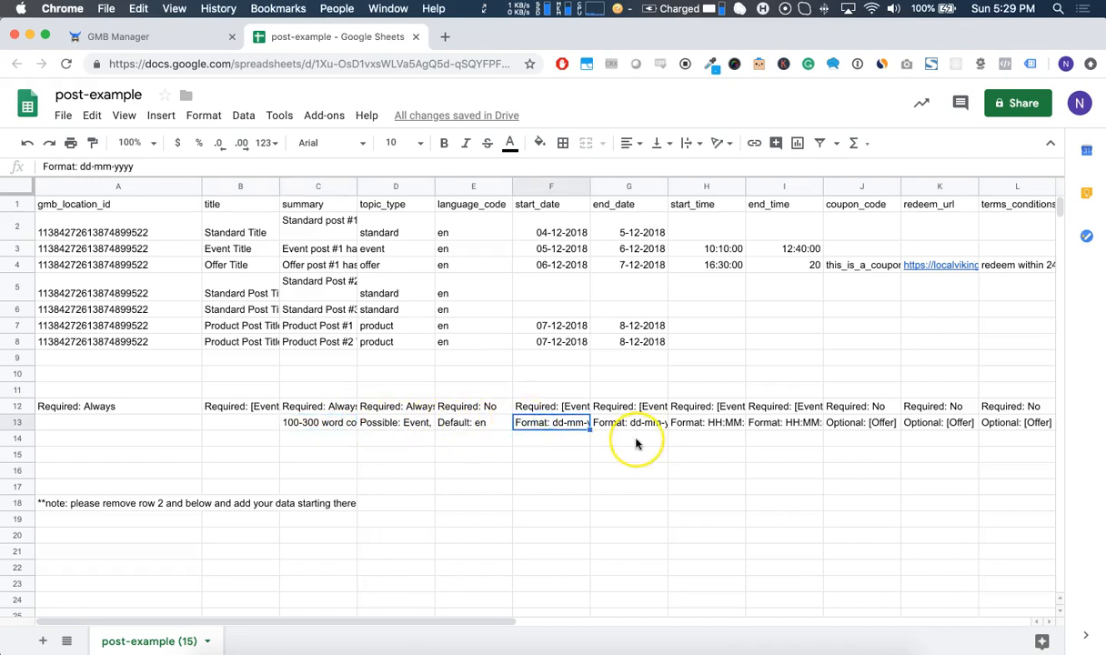
Step: Examine the gmb_location_id entries of the sample posts in rows 2 to 8
click(80, 227)
drag(80, 225, 78, 344)
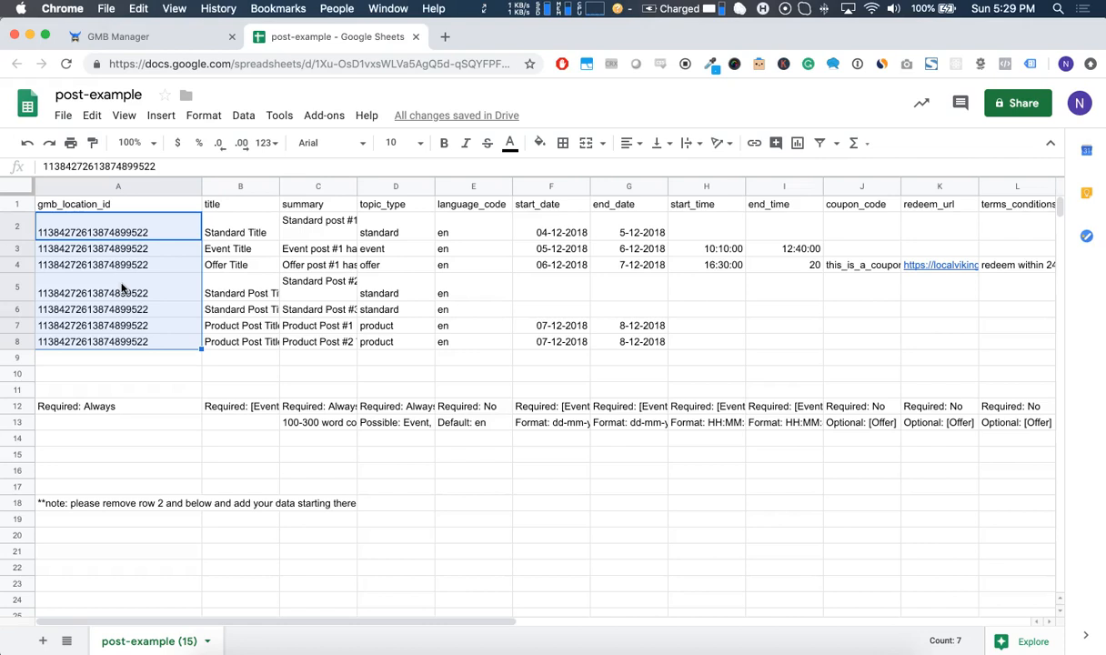
click(100, 293)
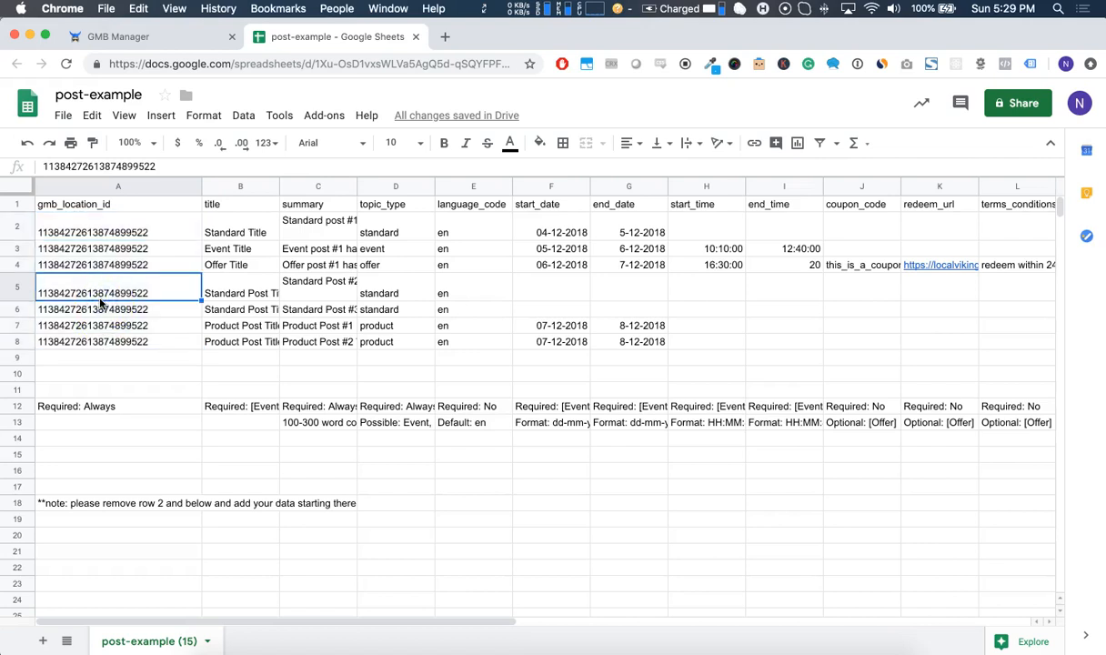
key(Down)
key(Down)
key(Down)
key(Down)
key(Up)
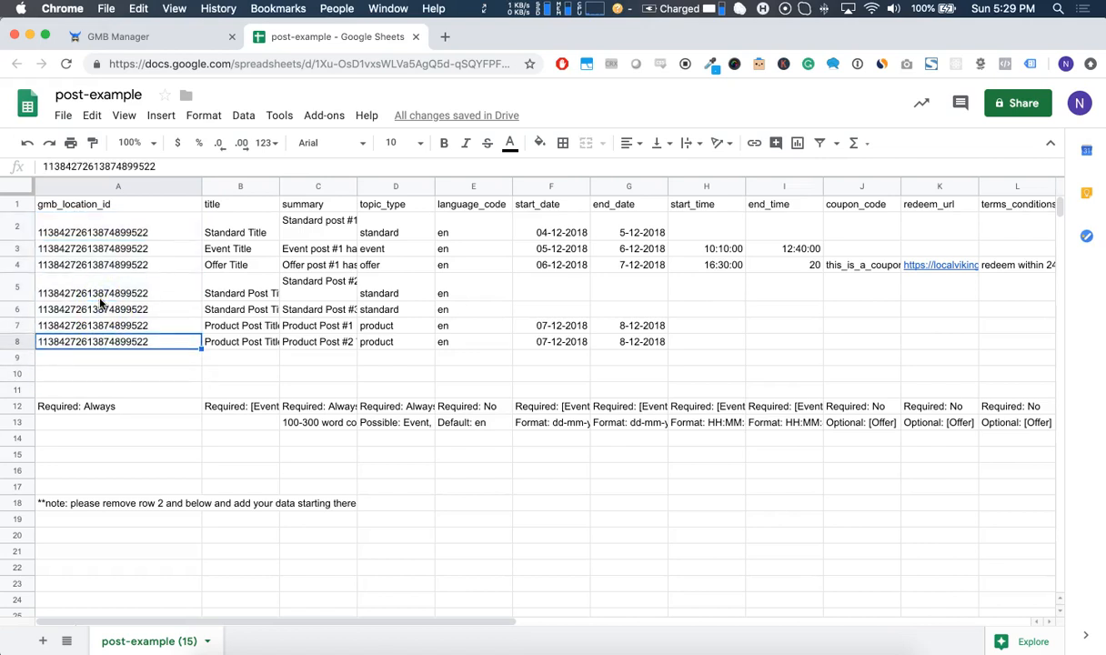
click(110, 240)
drag(102, 226, 106, 343)
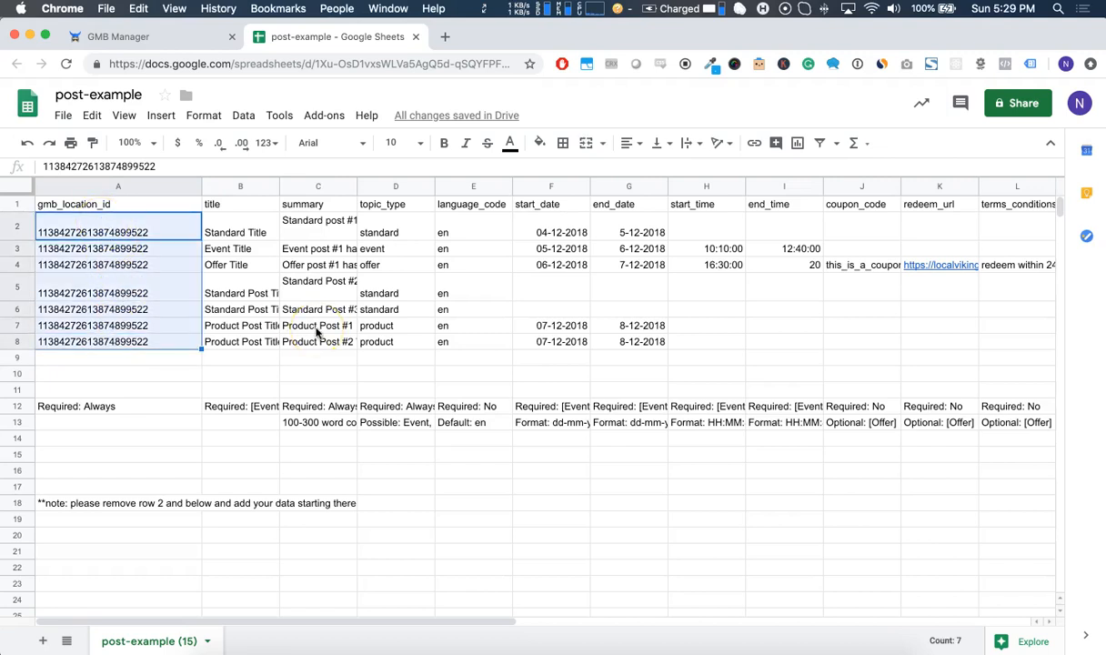
Step: Check the scheduled_at column and the date-time format note in its row 13
scroll(600, 383, right, 10)
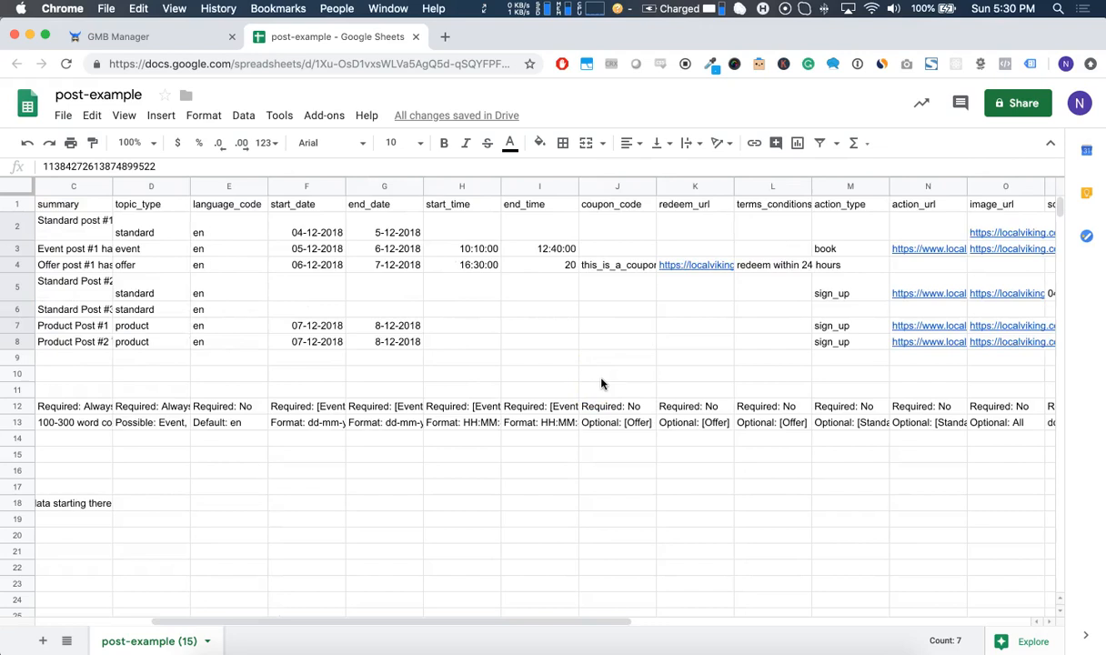
scroll(600, 383, right, 4)
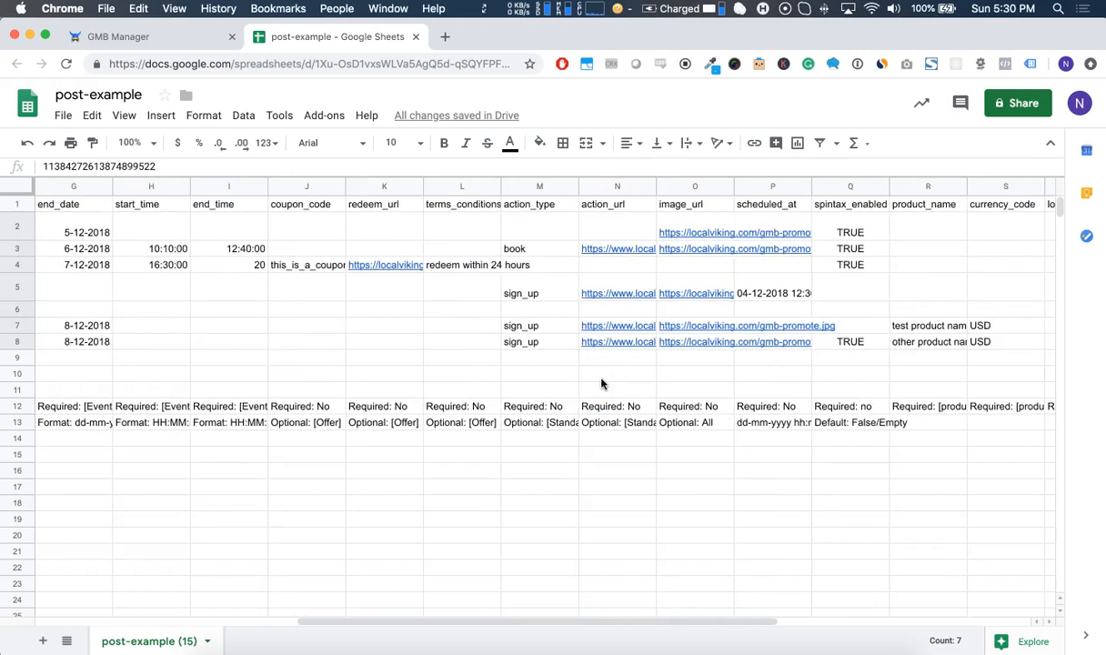
click(764, 206)
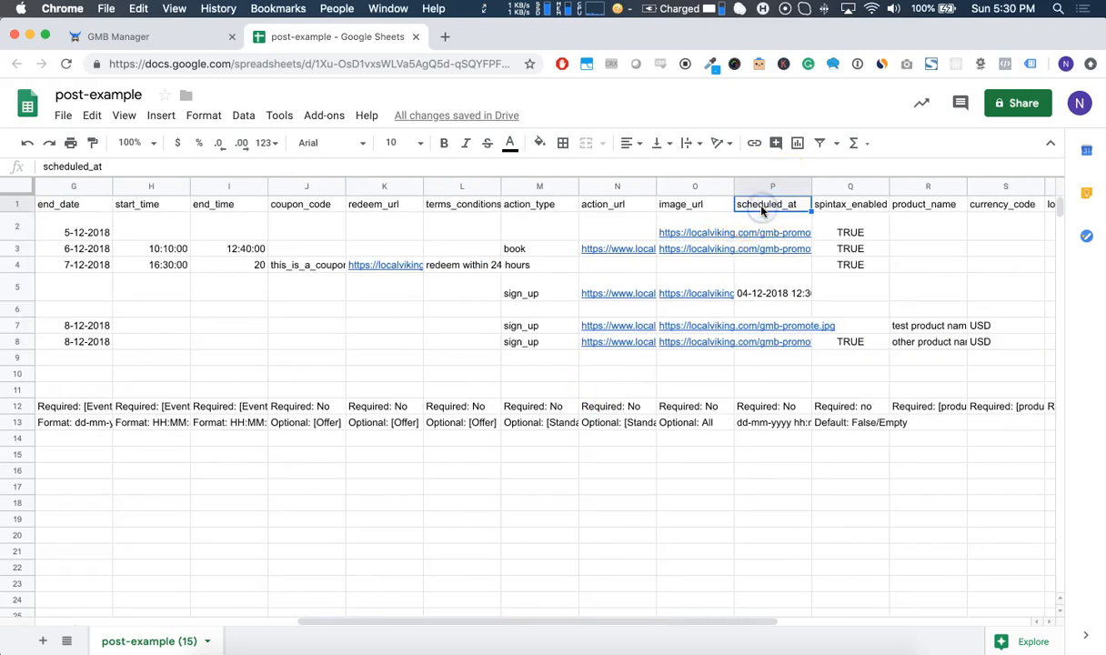
click(760, 425)
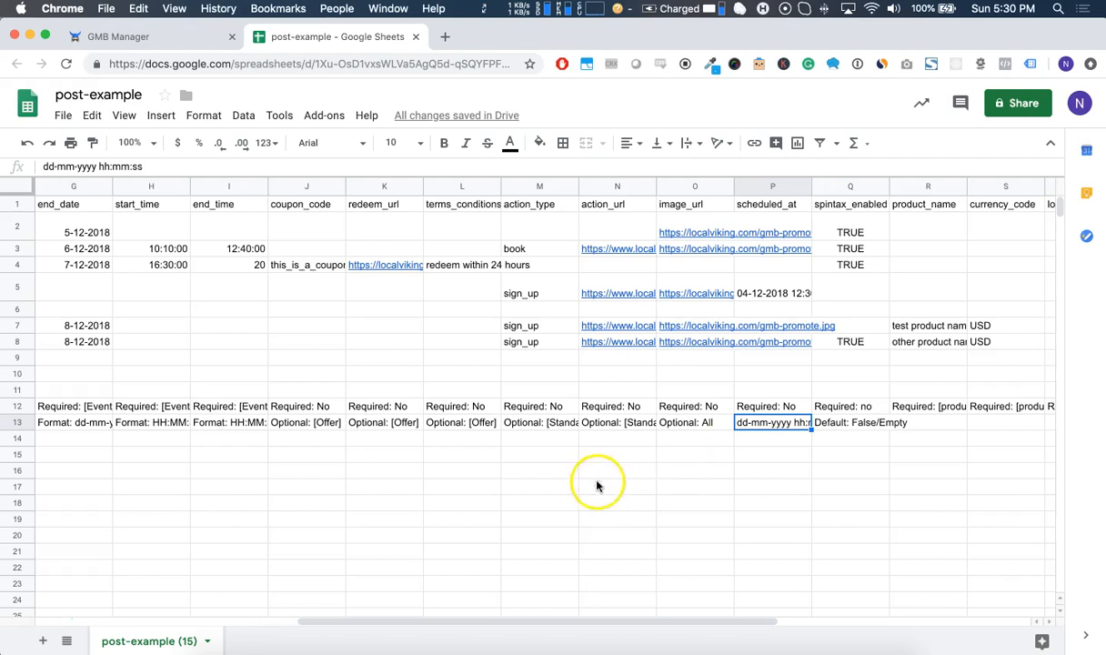
Step: Review the sample post data in rows 2 to 8 across all columns through upper_price
drag(578, 622, 311, 597)
drag(97, 222, 952, 349)
scroll(952, 348, right, 10)
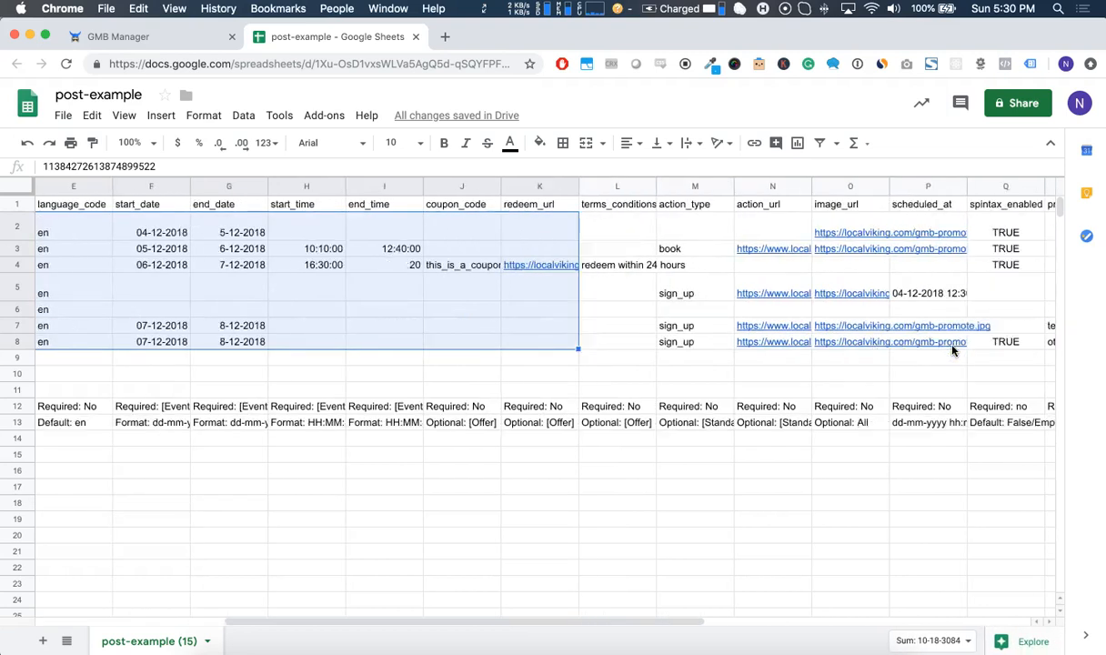
scroll(919, 341, right, 3)
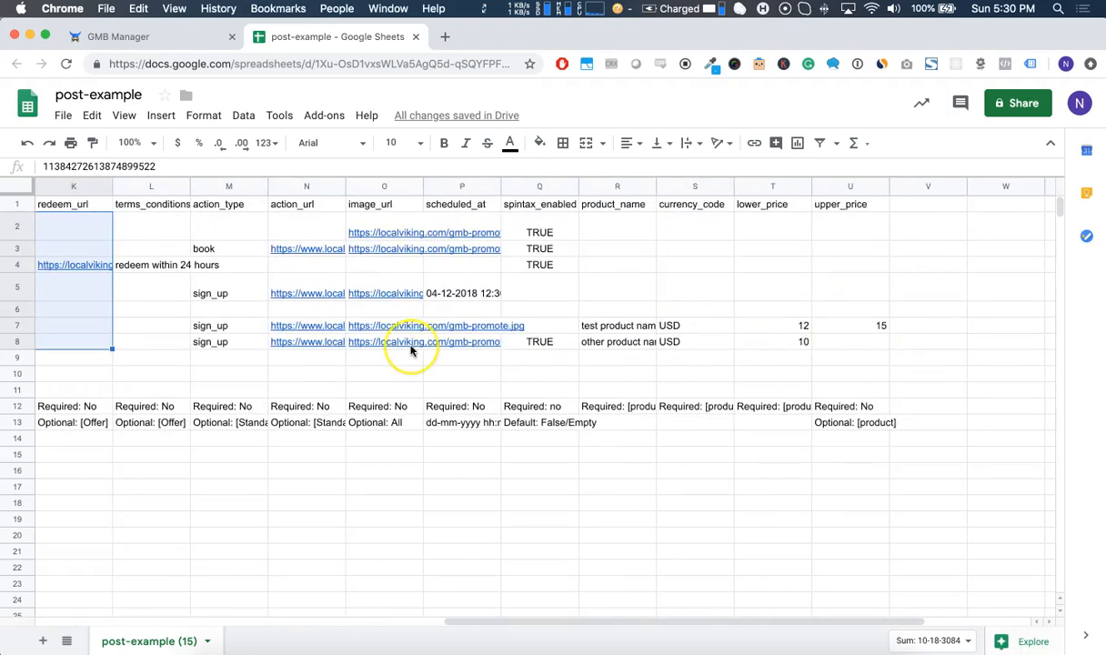
Step: Clear all sample data and notes below the header row, from cell A2 through V20, and return to the first column
scroll(412, 350, left, 10)
click(77, 228)
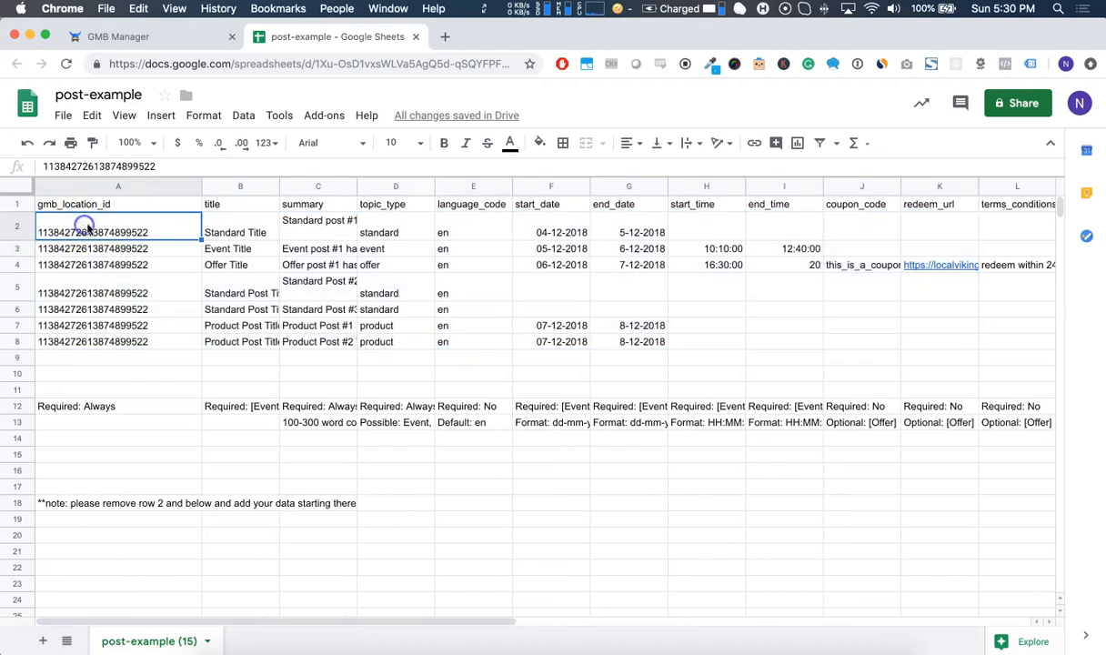
scroll(757, 558, right, 10)
scroll(727, 555, right, 2)
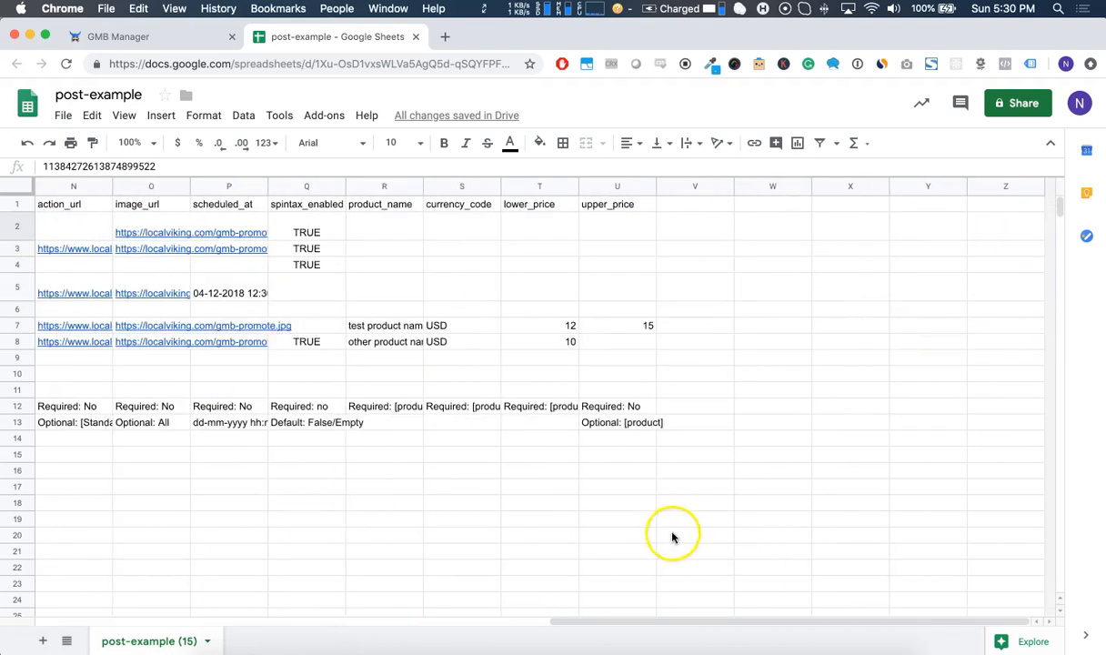
shift+click(681, 535)
key(Delete)
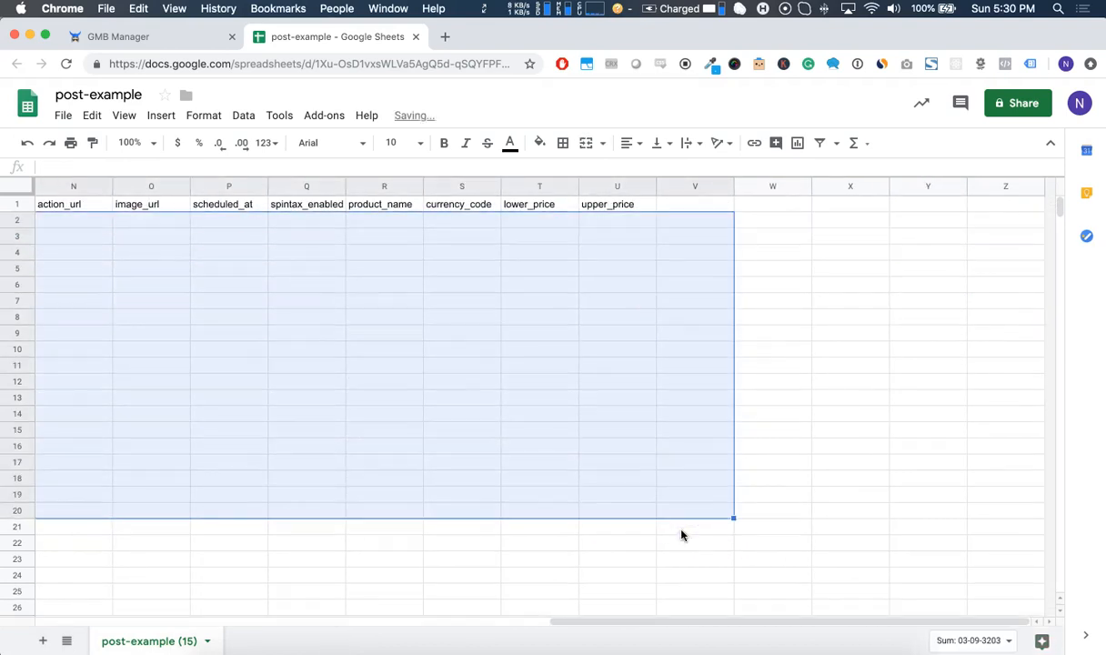
click(96, 225)
scroll(97, 224, left, 12)
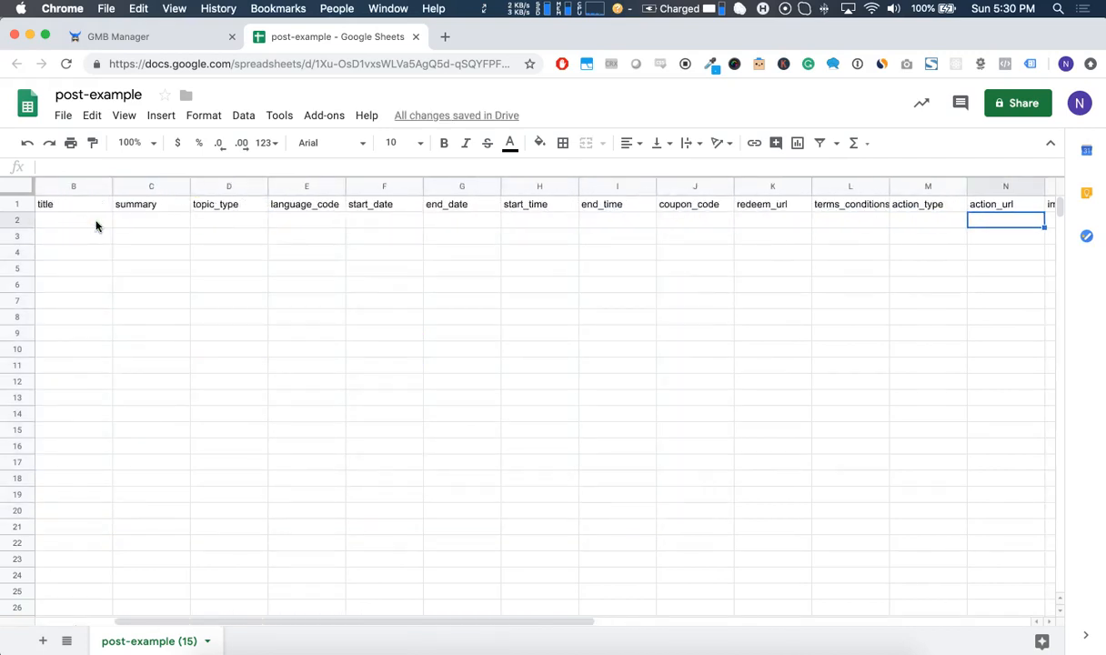
scroll(96, 225, left, 2)
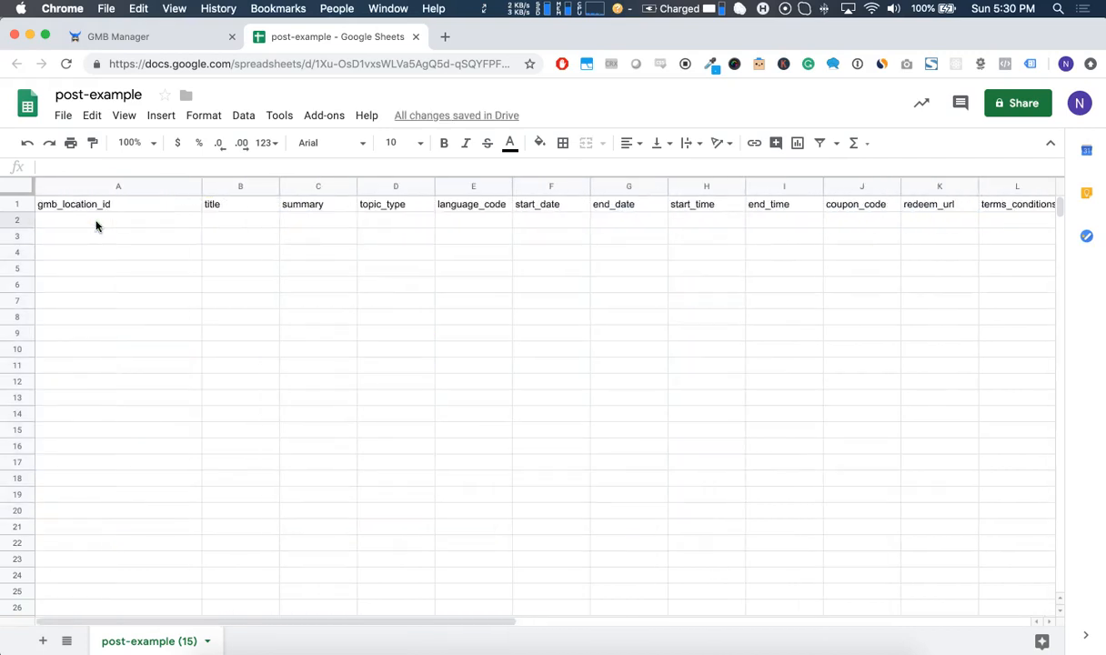
Step: Switch back to Local Viking and open the Marks, Grunk, and Keller Law Practice location at its Keywords section
click(178, 41)
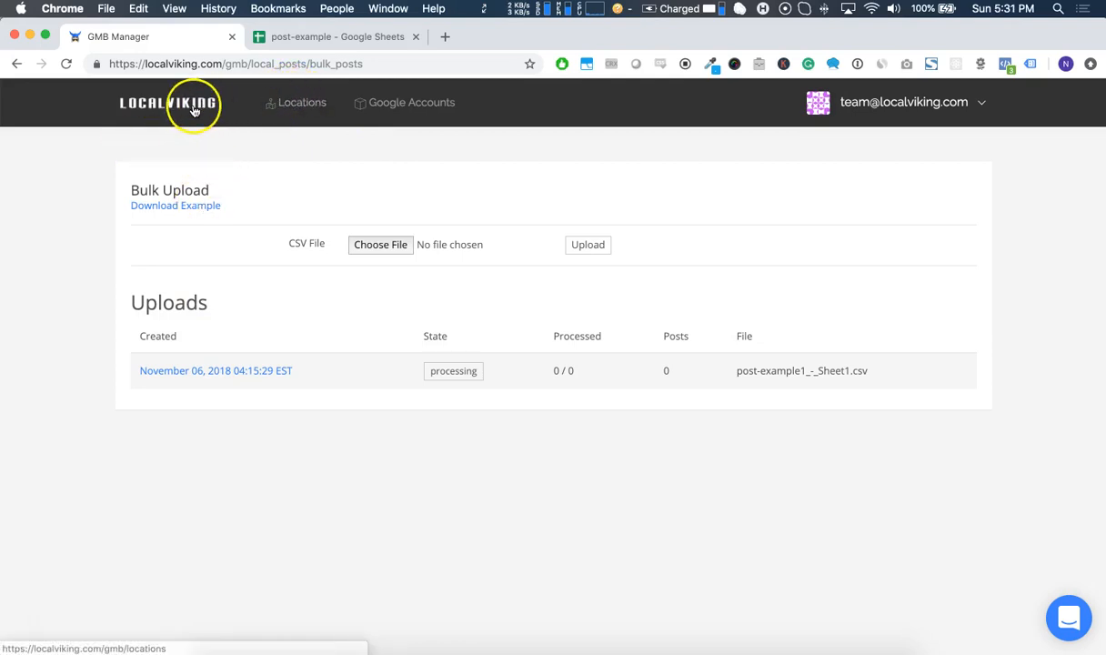
click(299, 108)
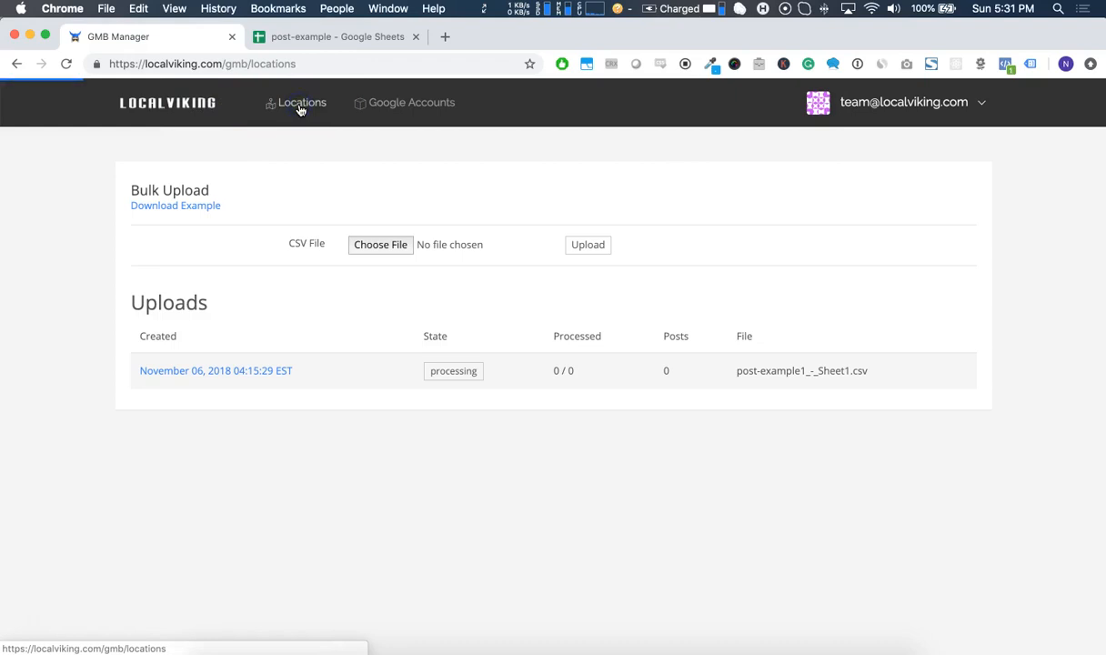
scroll(741, 481, down, 4)
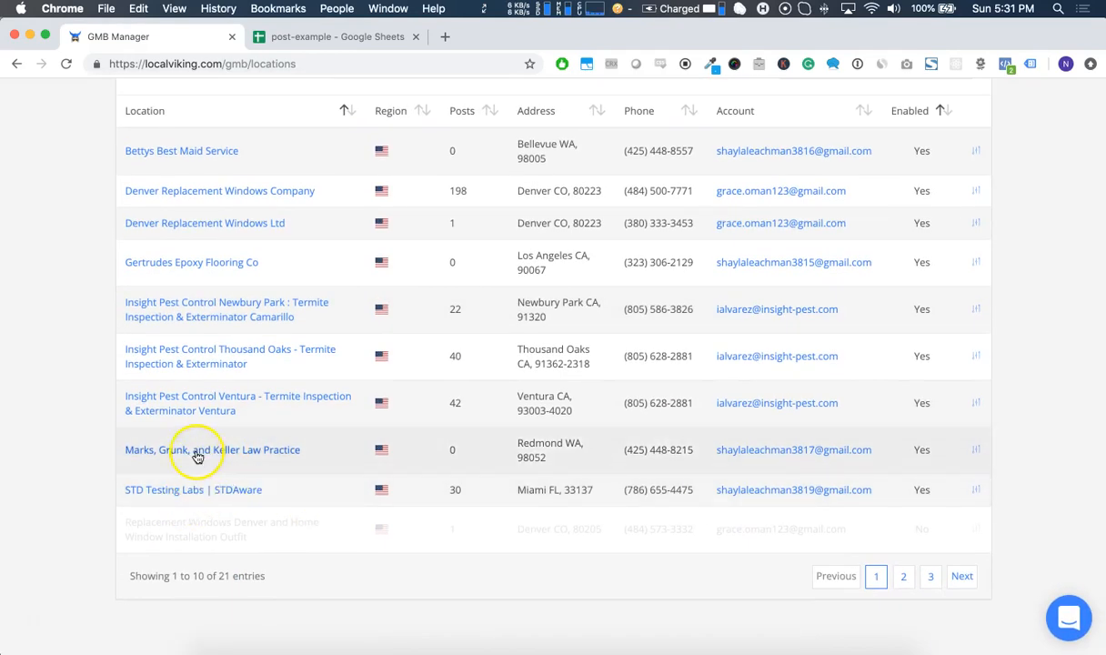
click(196, 452)
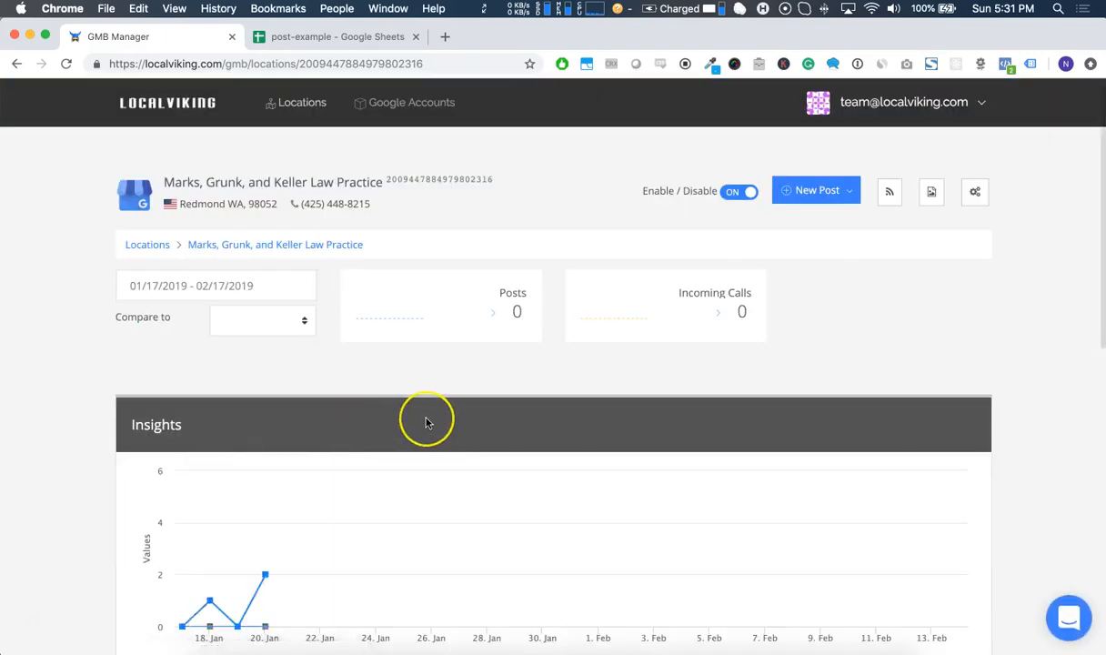
scroll(427, 422, down, 5)
scroll(427, 418, down, 2)
scroll(427, 409, up, 2)
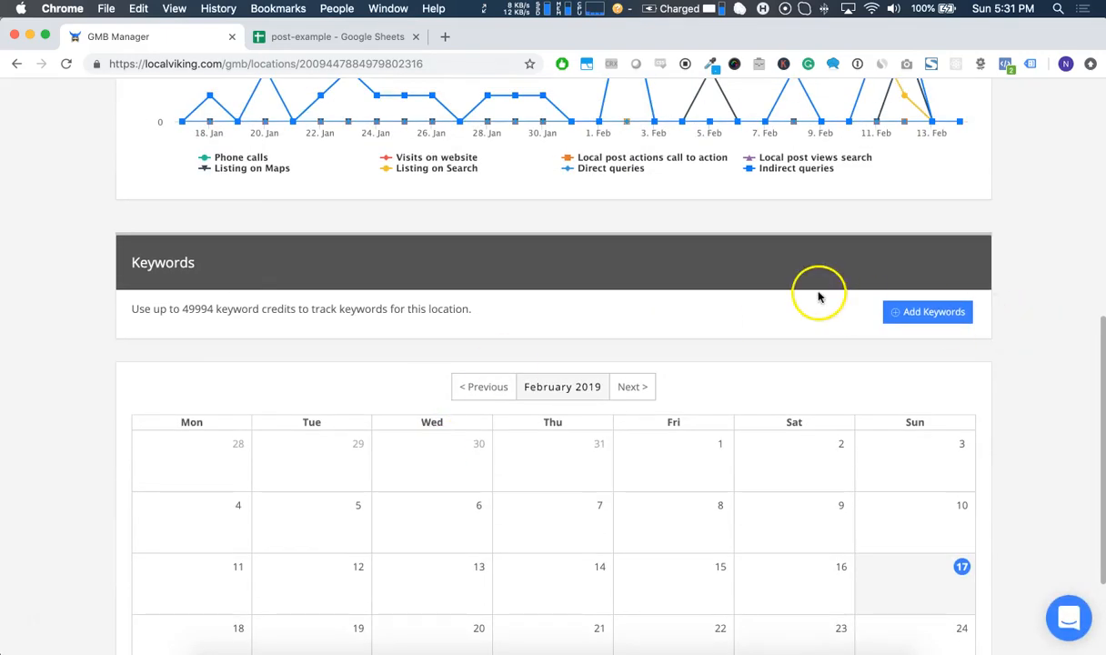
scroll(780, 300, up, 1)
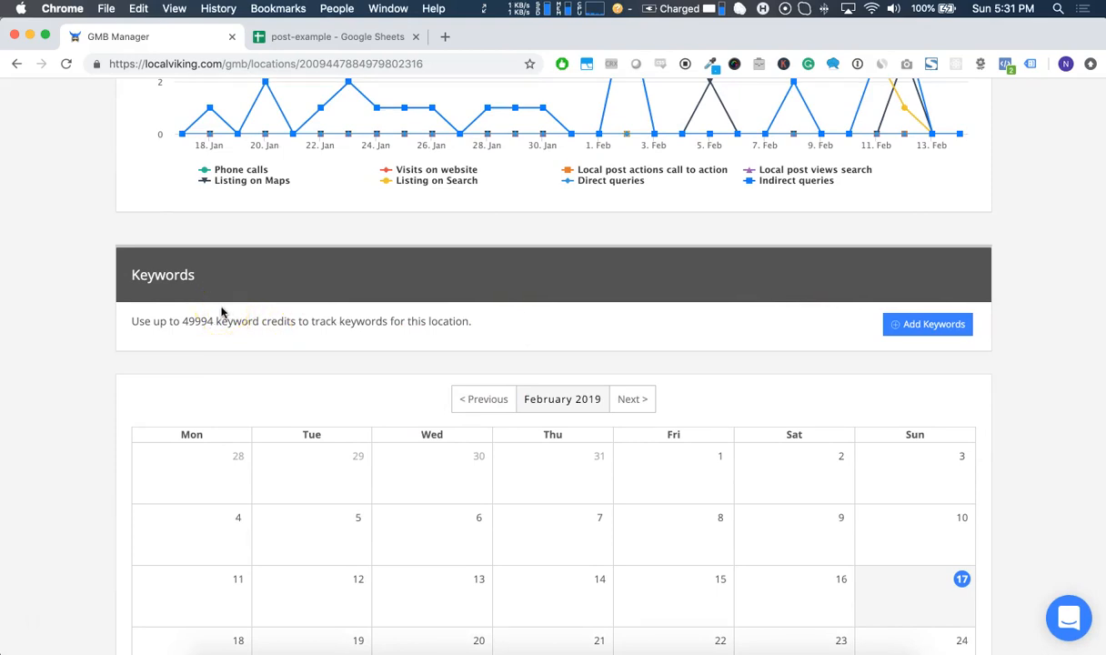
drag(182, 321, 214, 321)
Step: Examine the keyword types and check frequency options for adding tracked keywords, leaving the form without adding any
click(922, 322)
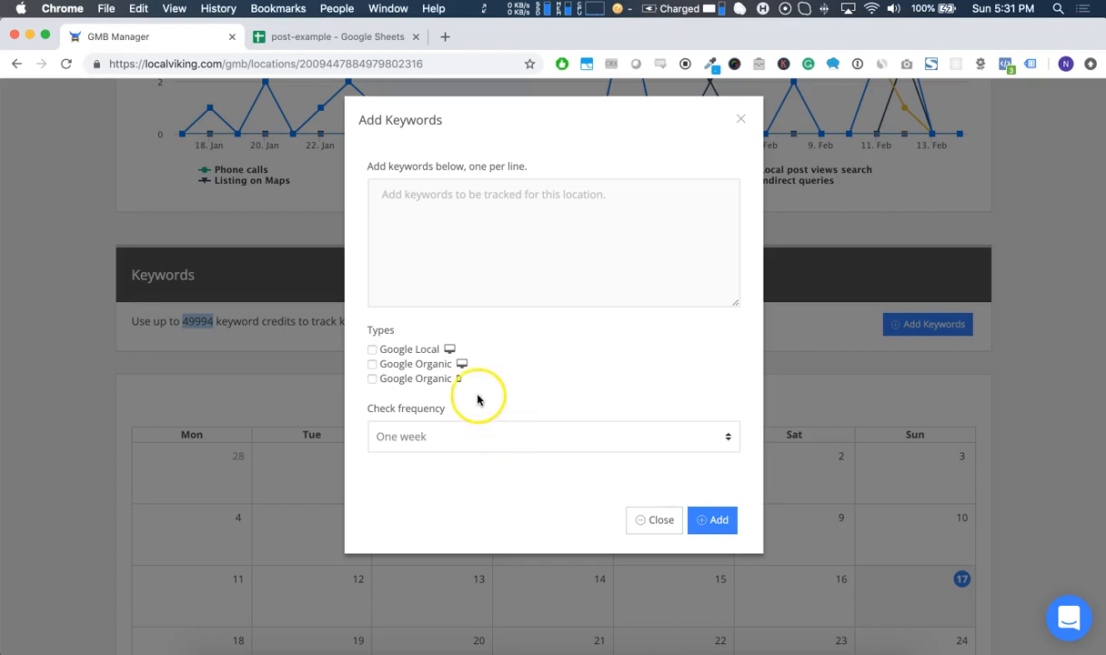
click(442, 437)
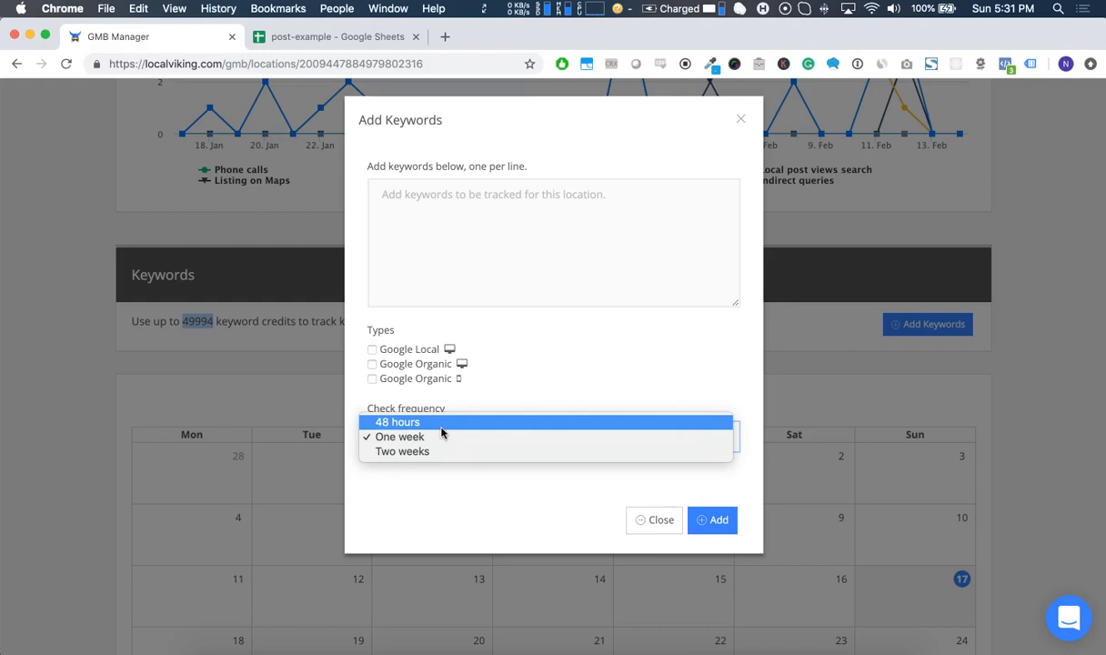
click(575, 359)
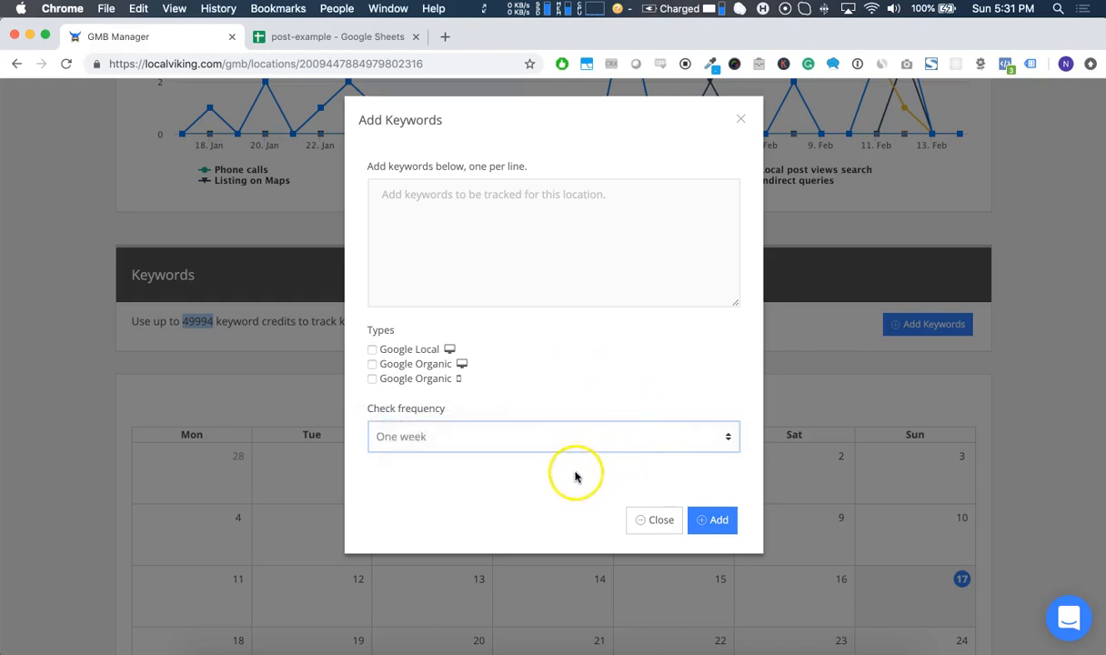
click(654, 520)
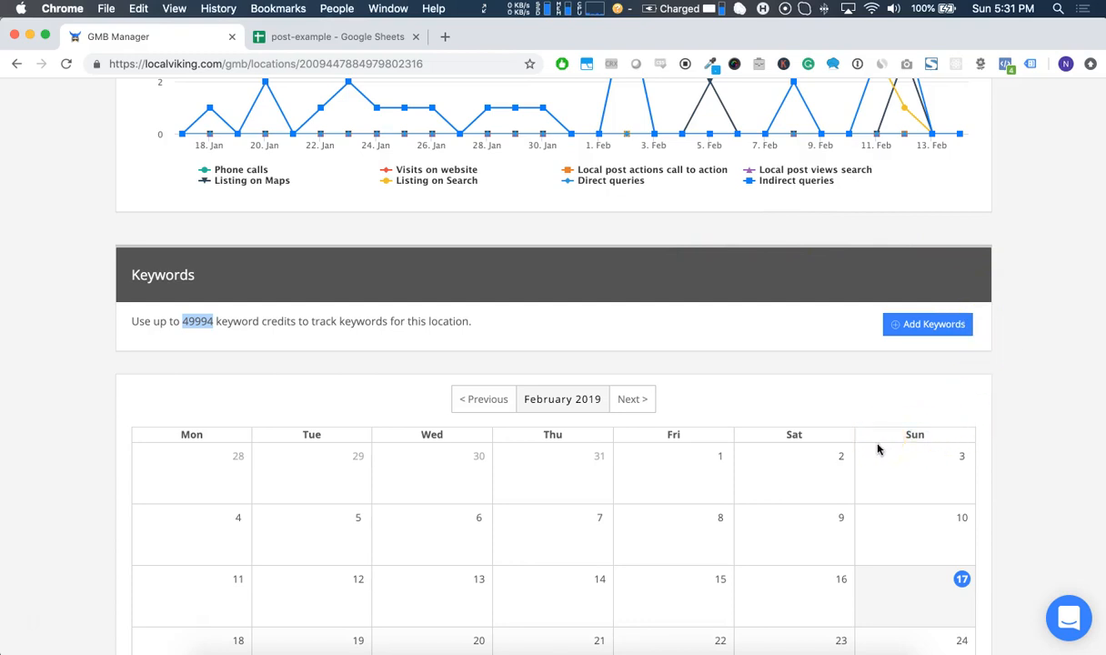
click(923, 323)
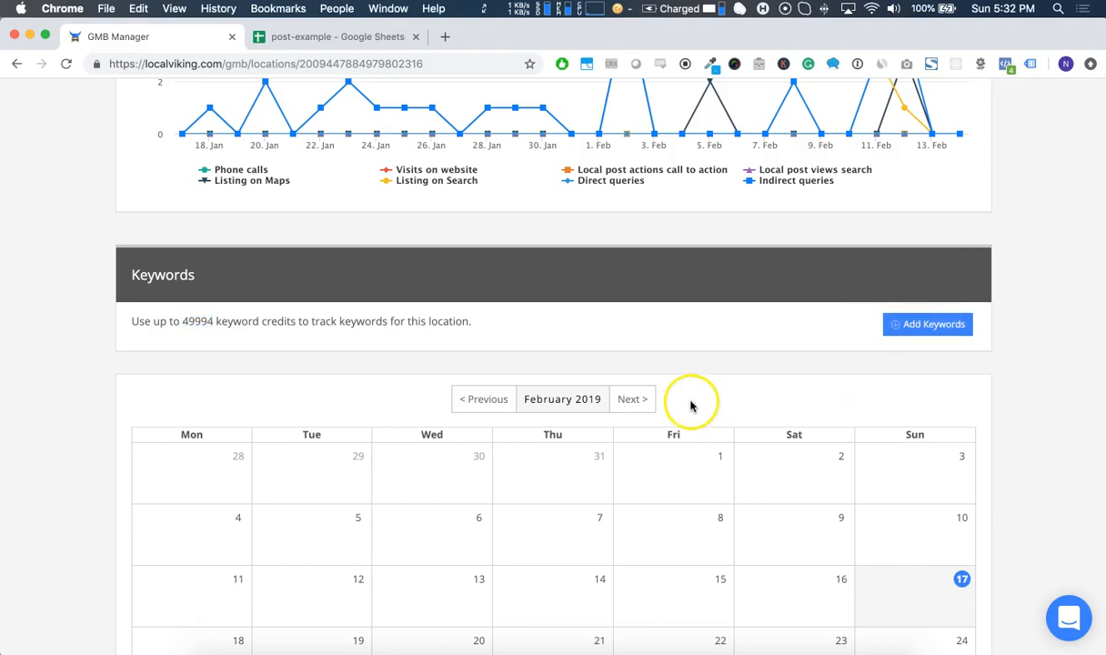
Step: Return to the head of the location overview and look through the account options, including Help and Billing
scroll(405, 382, up, 10)
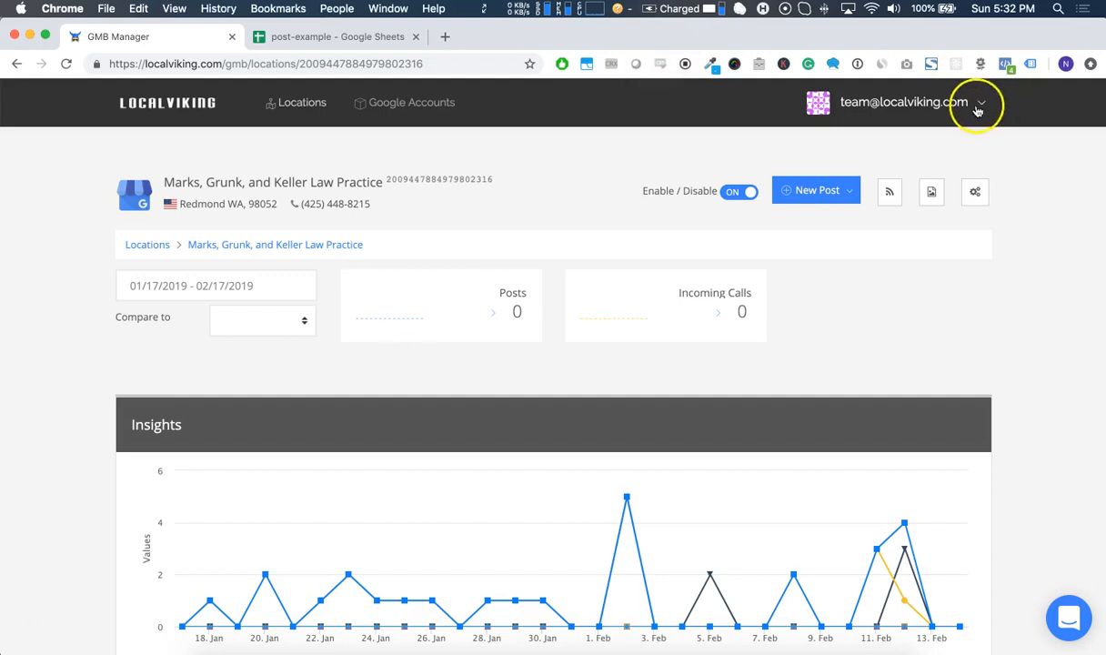
click(943, 107)
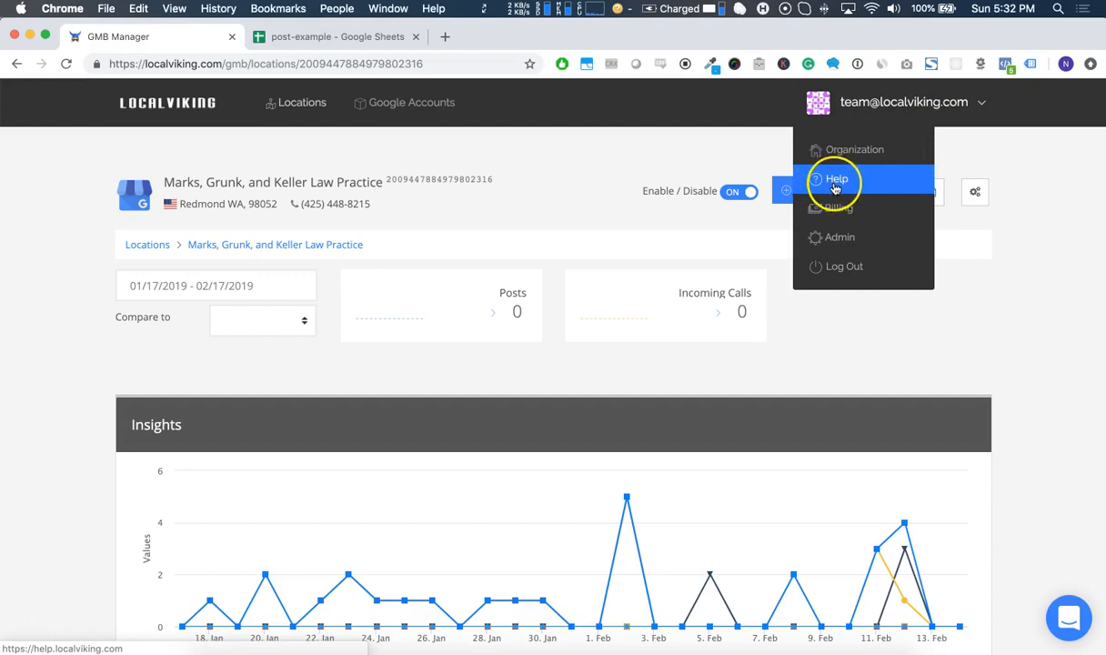
click(981, 266)
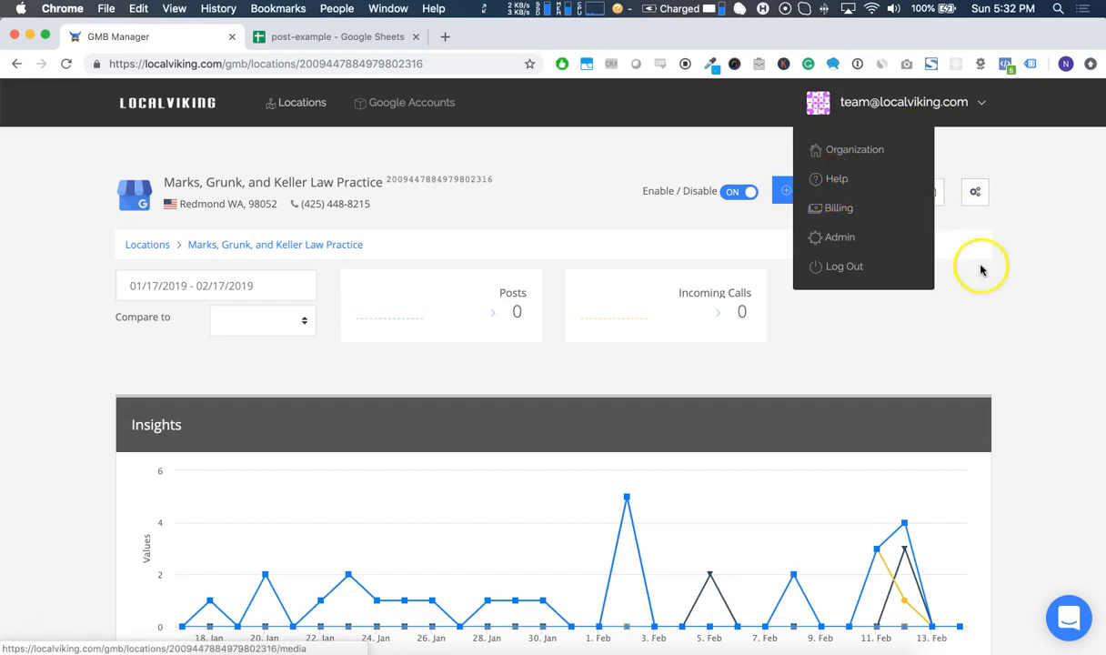